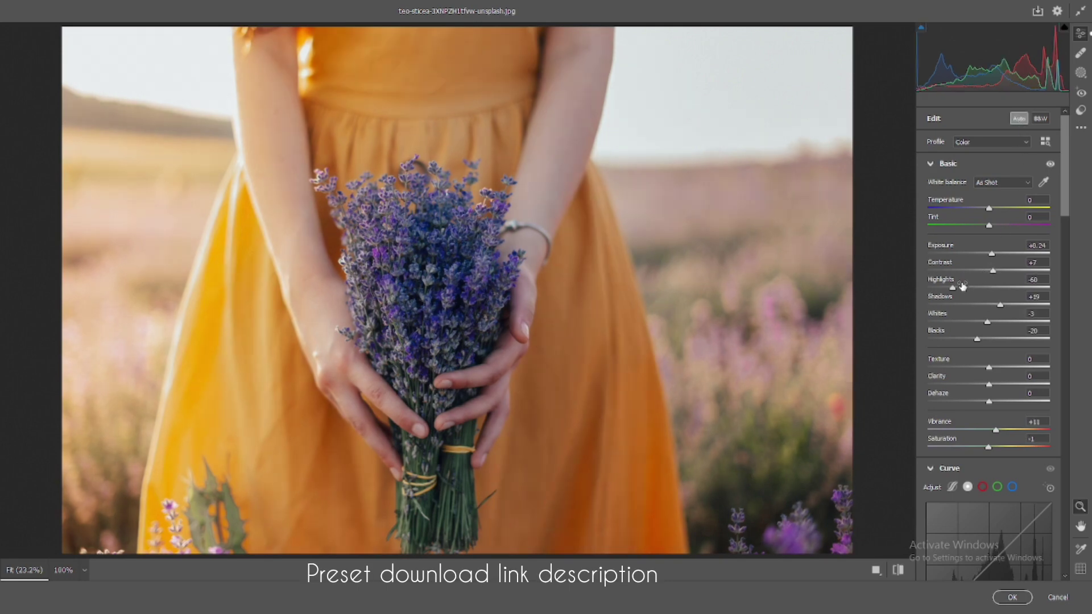
Set Contrast to +16, Highlights to -44, Whites to +12 and Blacks to -22 in the basic adjustments
left_click_drag(952, 288, 992, 324)
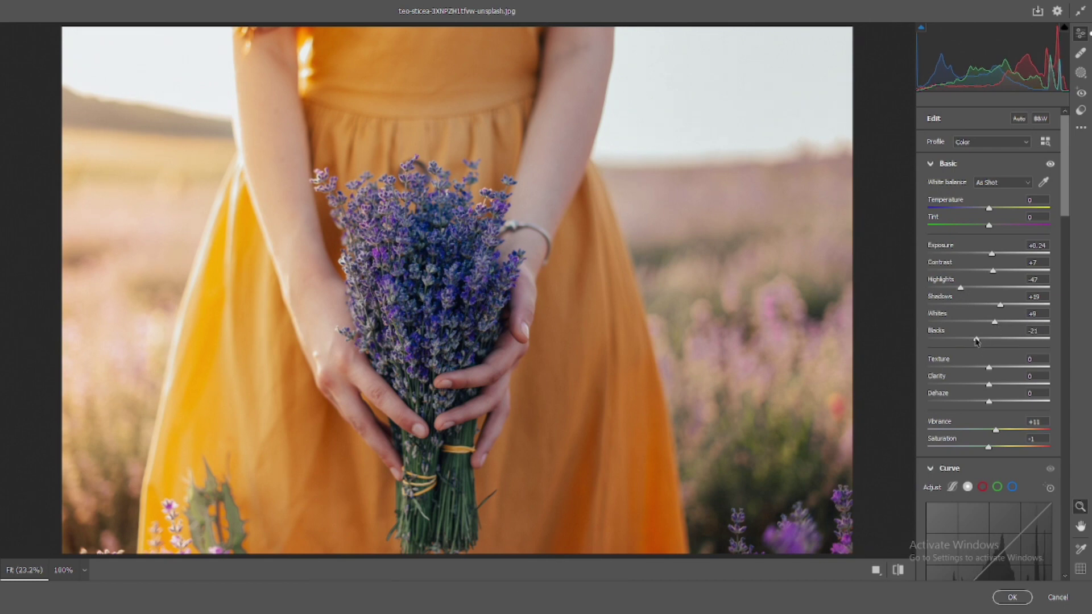
left_click_drag(993, 272, 995, 273)
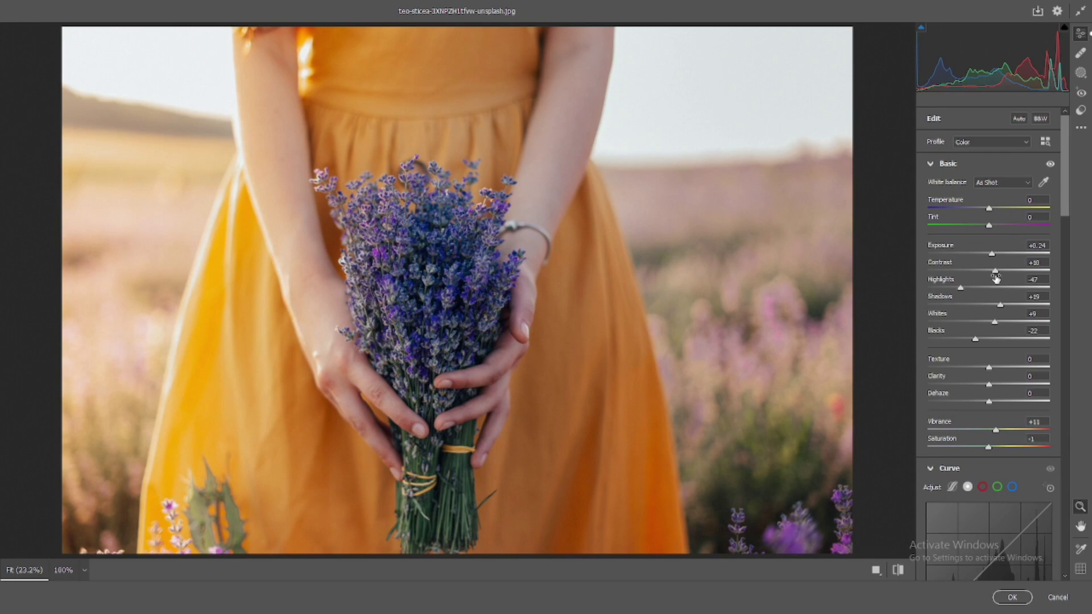
left_click_drag(995, 277, 999, 279)
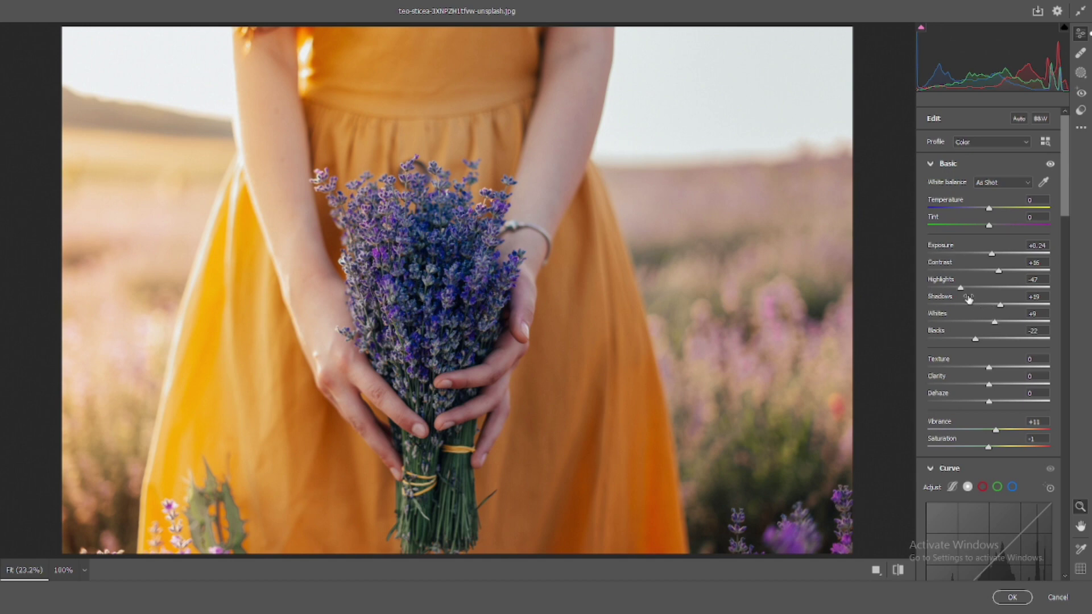
left_click_drag(960, 288, 963, 287)
left_click_drag(994, 322, 995, 323)
Warm the photo with Temperature +12 and Tint +13, and raise Vibrance to +21
left_click_drag(990, 226, 993, 227)
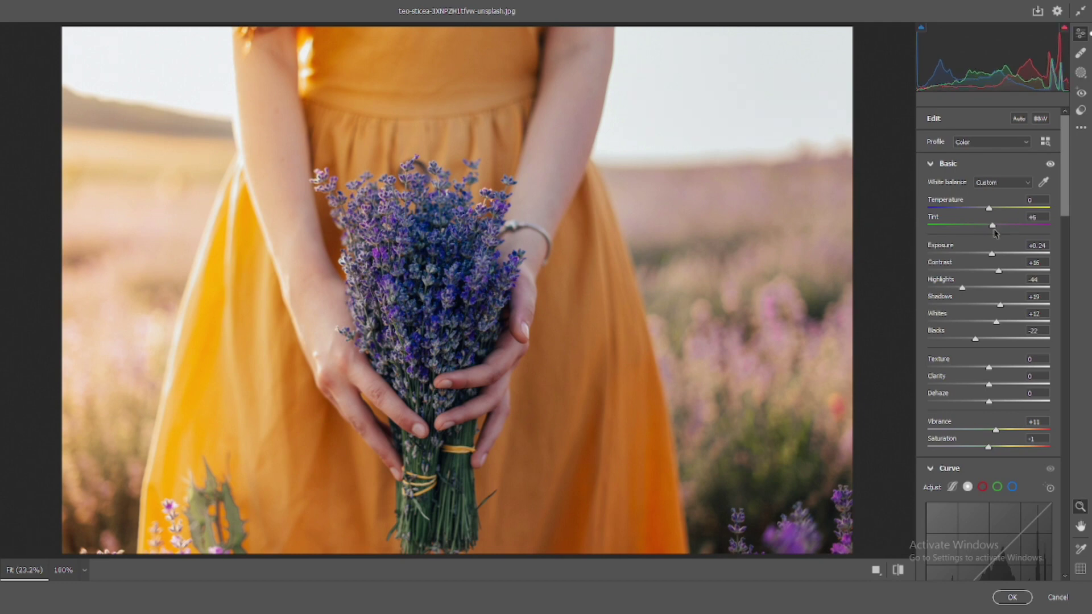
left_click_drag(988, 208, 995, 232)
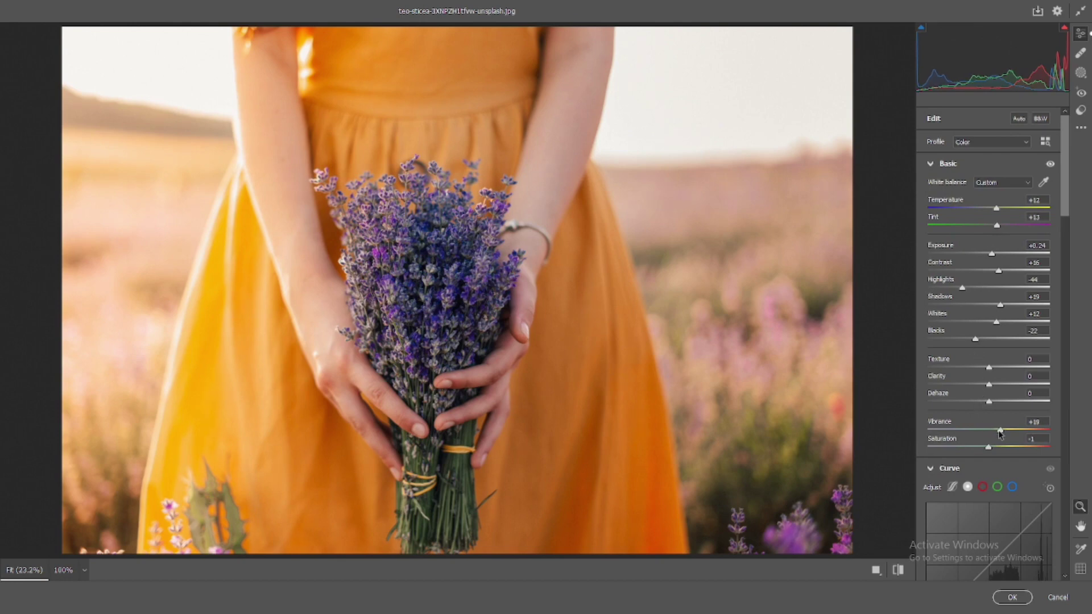
left_click_drag(996, 431, 1001, 435)
Set Shadows to +36, Whites to +9, Texture to -18, Clarity to +8 and Dehaze to +7
mouse_move(1001, 306)
left_mouse_down()
mouse_move(1017, 307)
mouse_move(1004, 310)
left_mouse_up()
left_click_drag(1001, 307, 1012, 308)
left_click_drag(997, 324, 995, 325)
left_click_drag(989, 368, 991, 404)
Adjust the parametric curve with Darks at +10 and Shadows at -13
scroll(992, 404, "down", 5)
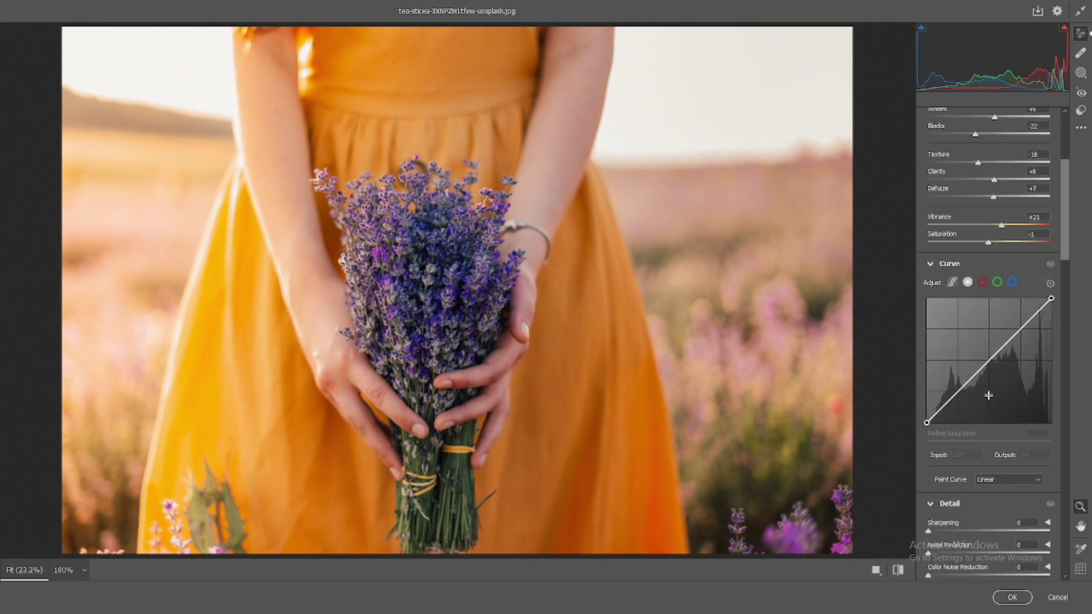
left_click(952, 215)
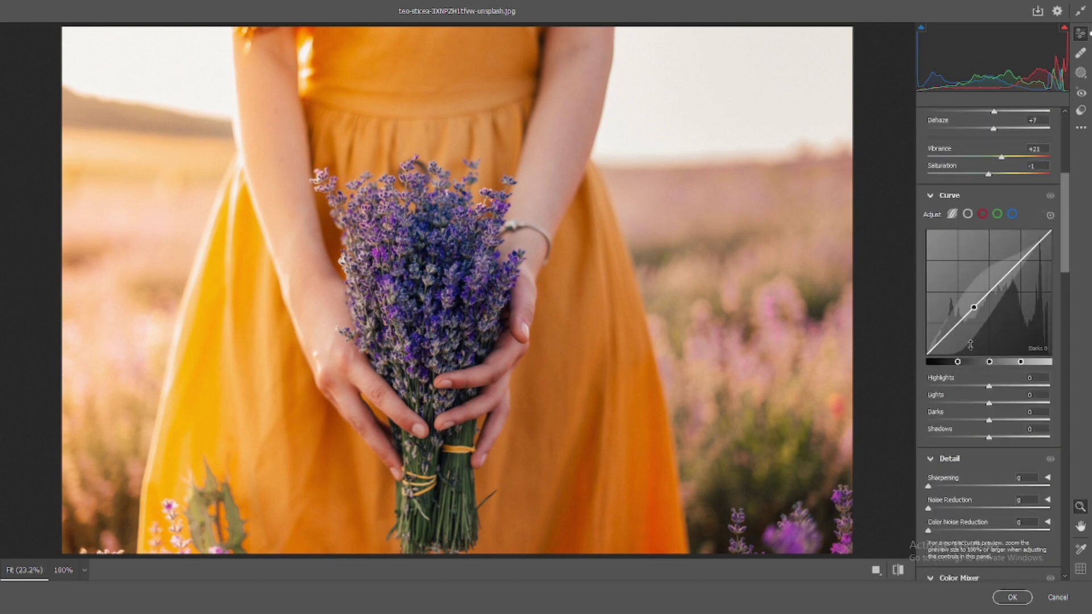
left_click_drag(990, 421, 982, 439)
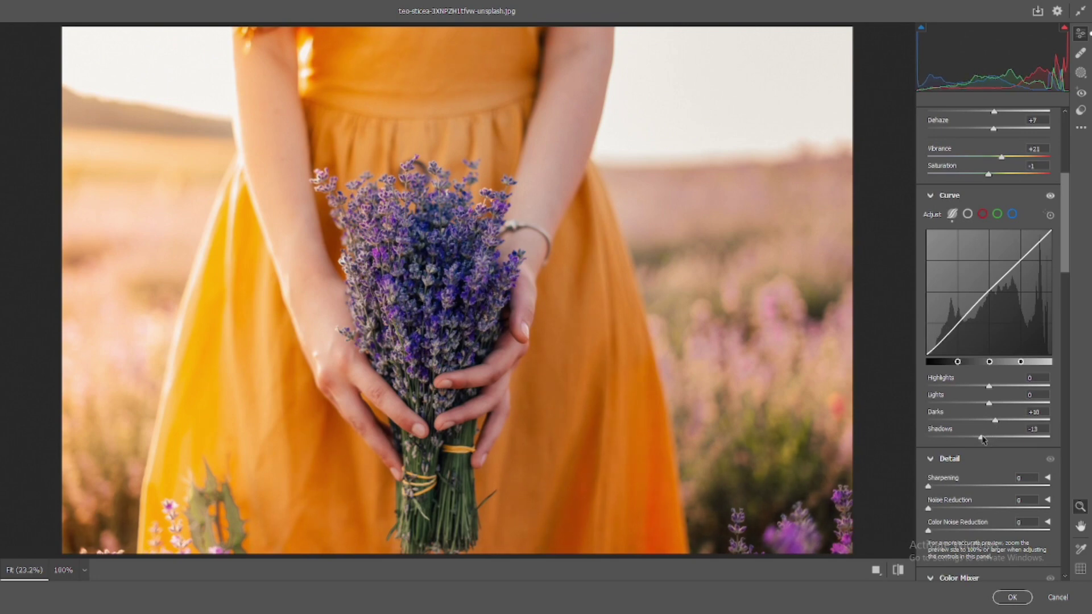
Set Sharpening to 94, Noise Reduction to 47 and Color Noise Reduction to 49
left_click_drag(967, 487, 1001, 487)
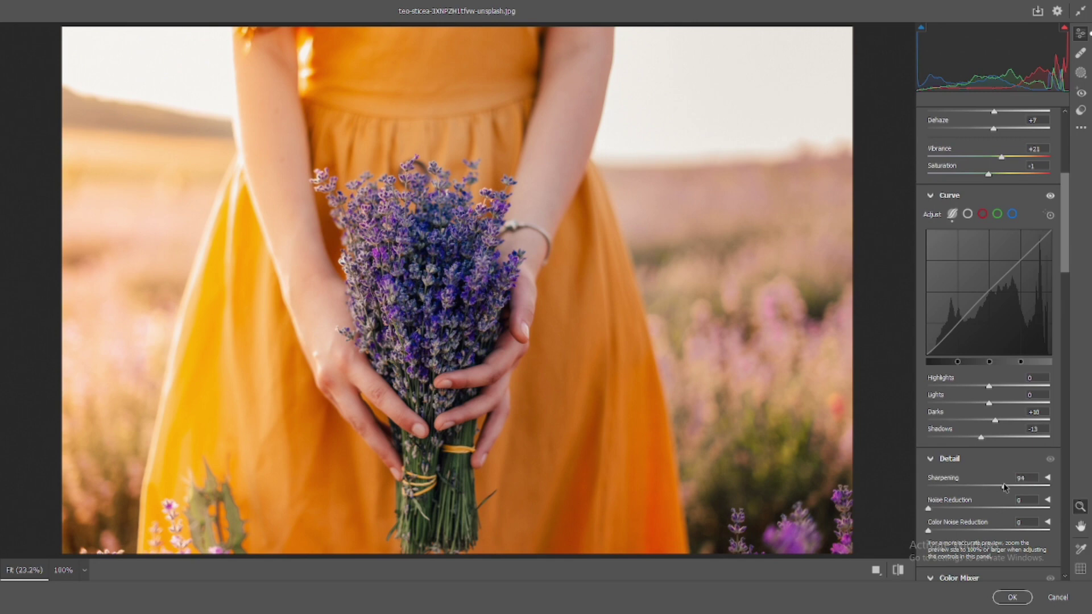
left_click(986, 509)
left_click(987, 530)
Set the HSL hues to Reds +14, Oranges -12, Yellows -51, Greens -50, Aquas +41, Blues +41, Purples +100 and Magentas +46
scroll(986, 501, "down", 6)
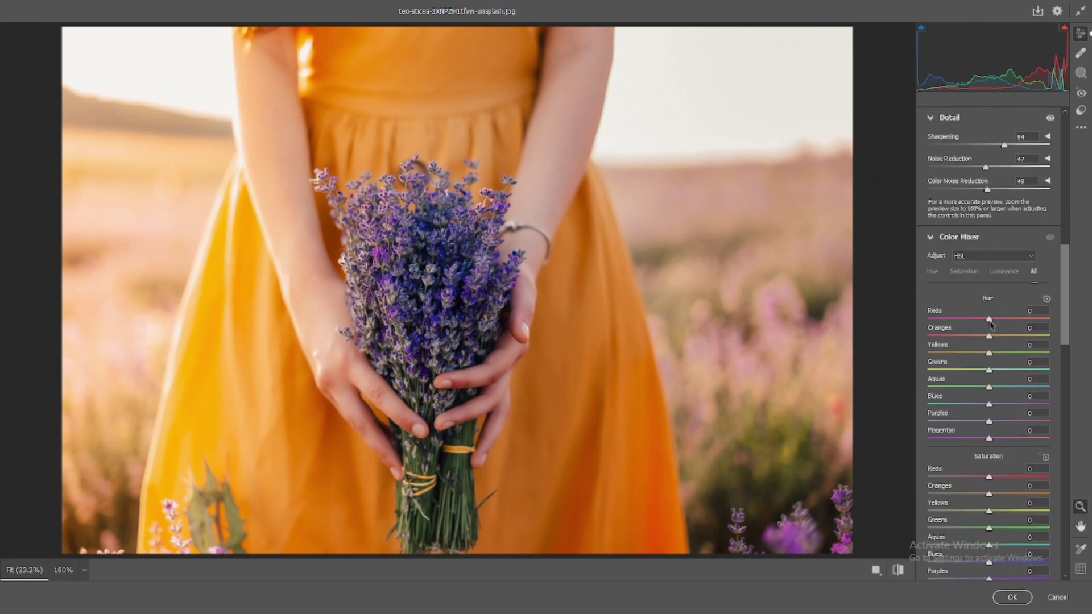
left_click_drag(990, 319, 1024, 321)
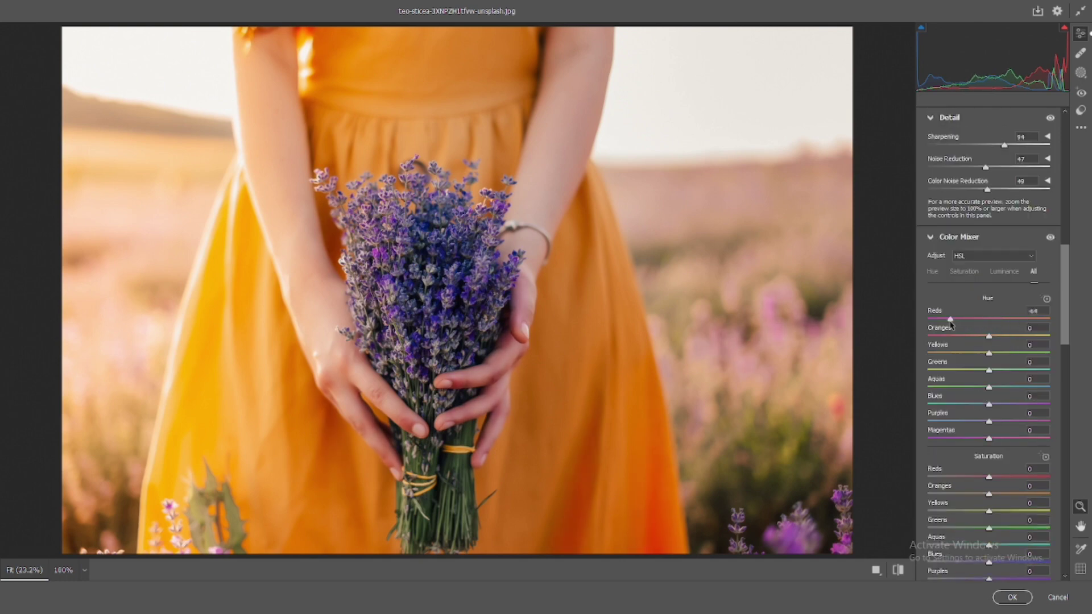
double_click(973, 321)
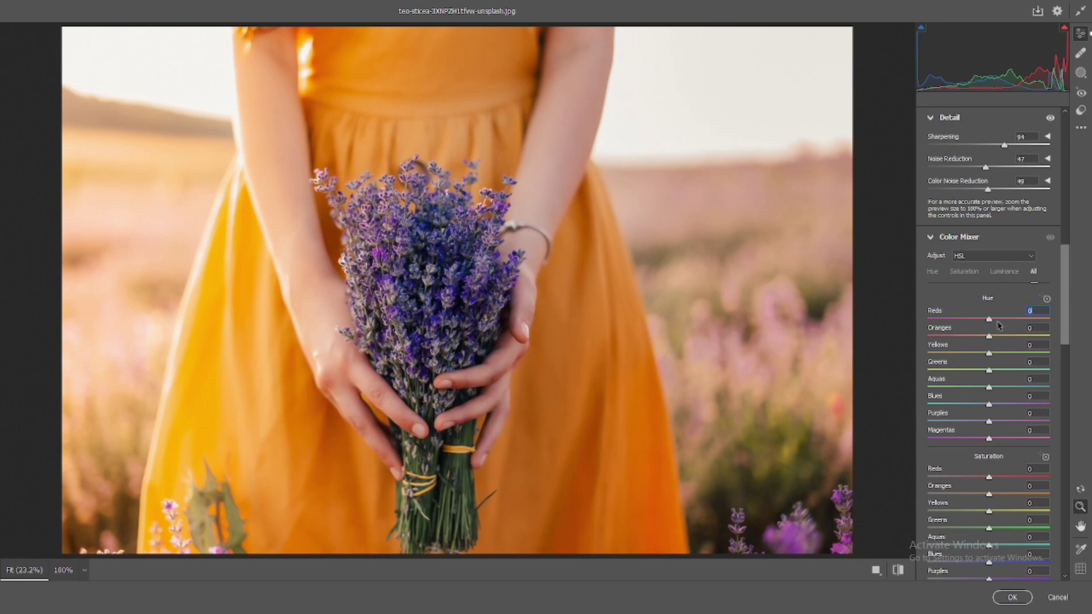
left_click_drag(988, 322, 1074, 423)
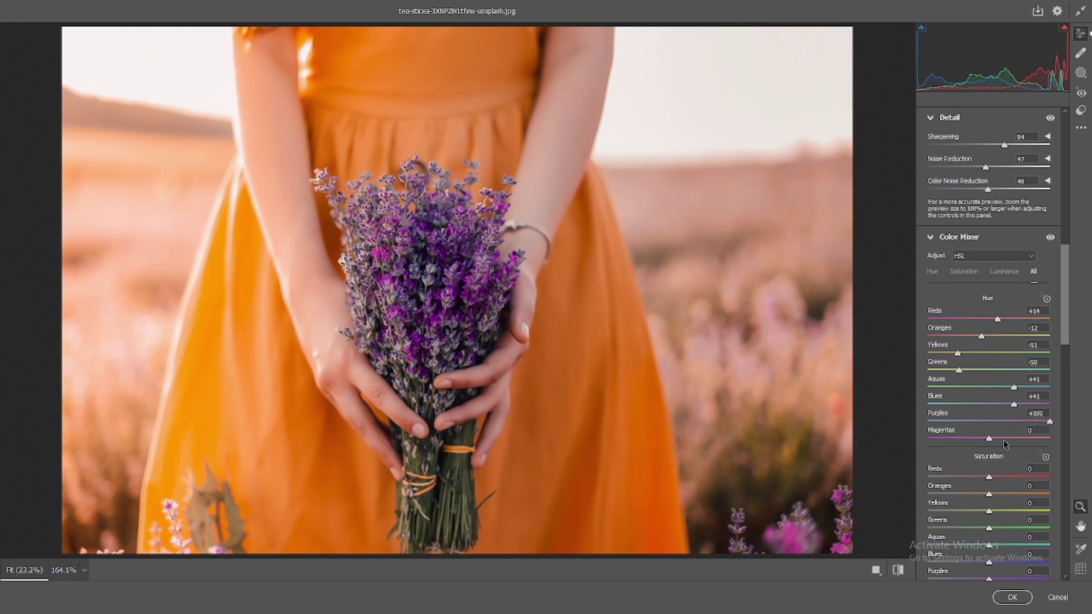
mouse_move(996, 439)
left_mouse_down()
mouse_move(1079, 433)
mouse_move(1013, 429)
mouse_move(993, 410)
mouse_move(1006, 412)
mouse_move(997, 431)
mouse_move(961, 444)
mouse_move(1003, 444)
left_mouse_up()
Set the HSL saturation to Reds +32, Oranges +14, Yellows +21, Greens +29, Aquas +29, Blues +33, Purples +40 and Magentas +37
scroll(1003, 427, "down", 2)
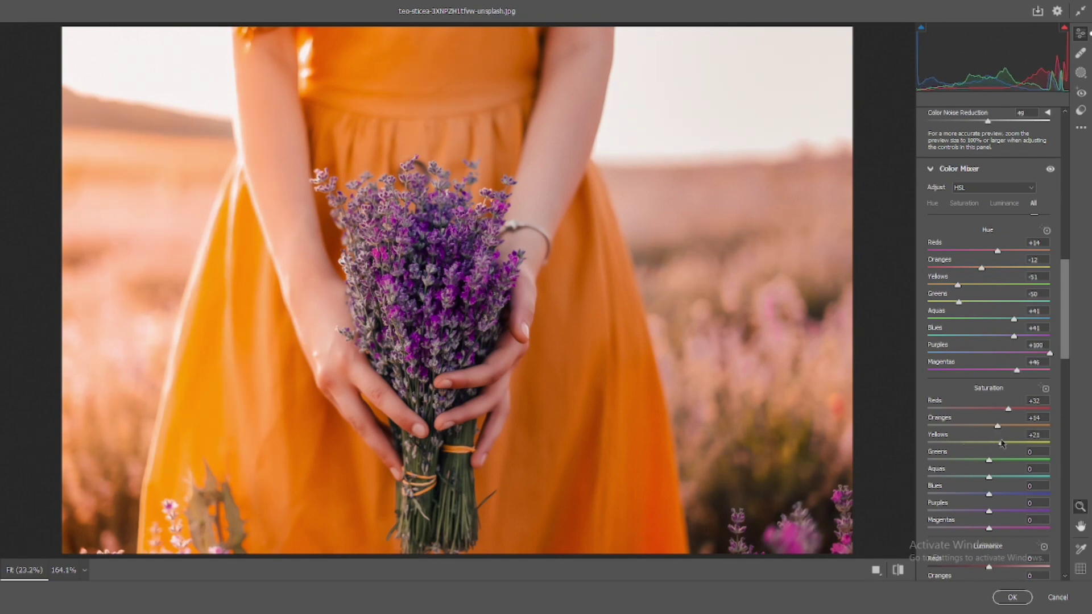
scroll(1002, 444, "down", 2)
left_click_drag(997, 393, 1006, 419)
left_click(1005, 409)
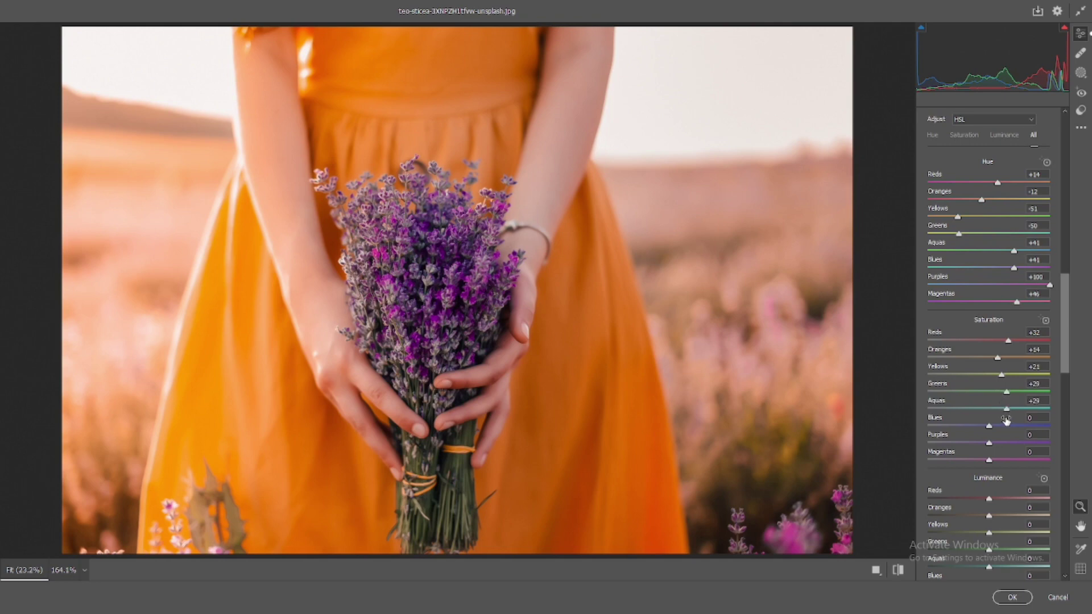
left_click(1008, 425)
left_click(1008, 444)
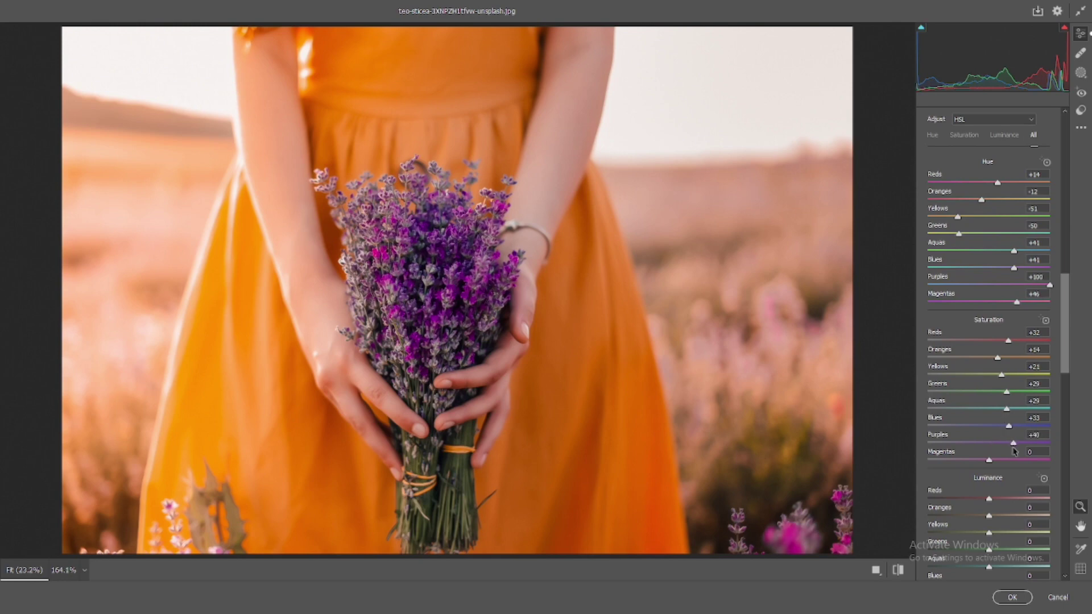
left_click(1012, 460)
Set the HSL luminance to Reds +15, Oranges +6, Yellows -35, Greens +15, Aquas +17, Blues +15, Purples +16 and Magentas +17
scroll(1011, 466, "down", 3)
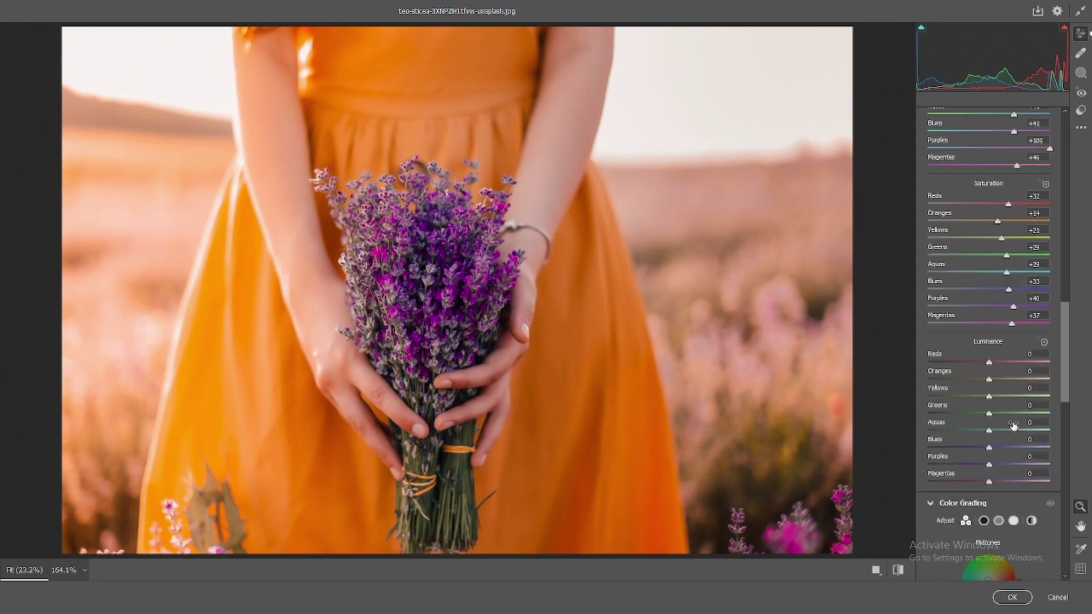
left_click(998, 363)
left_click_drag(991, 382, 995, 386)
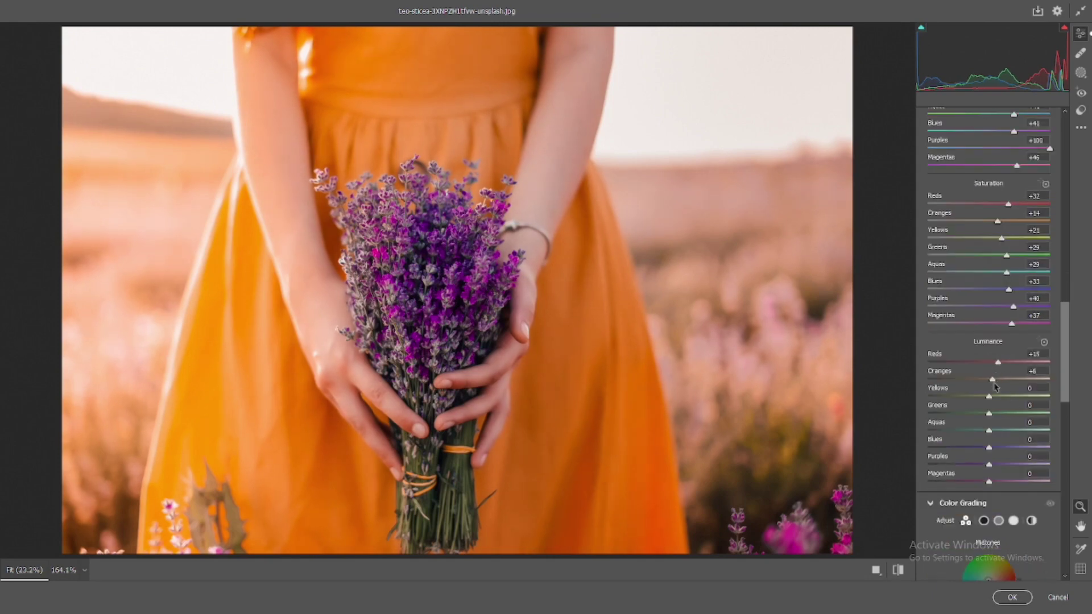
left_click(996, 396)
left_click_drag(996, 402, 998, 467)
double_click(972, 400)
left_click(1000, 448)
left_click(996, 465)
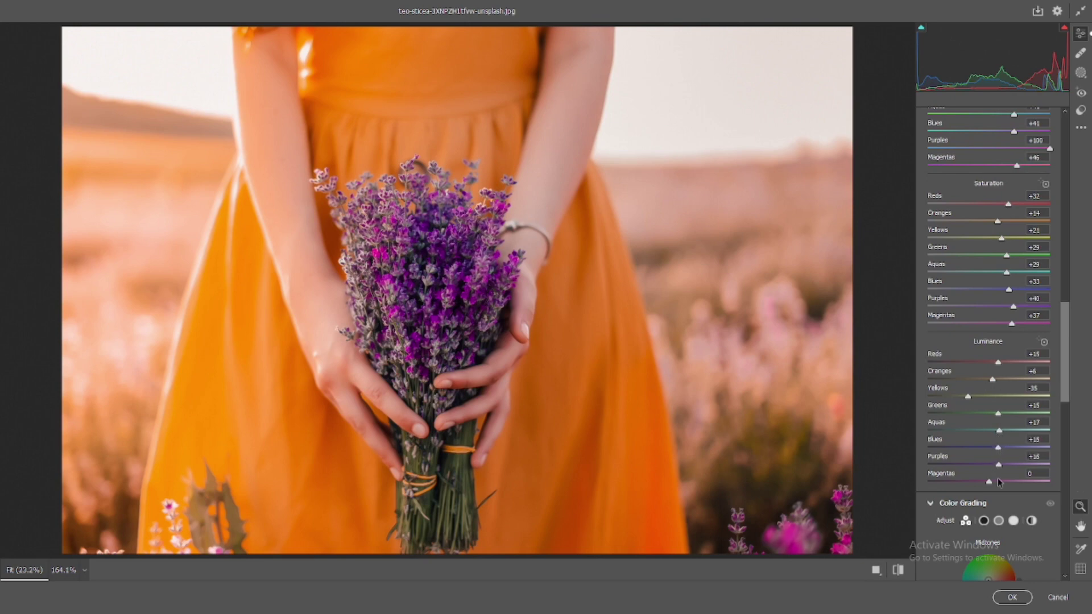
left_click(1000, 483)
Add a small amount of grain to the photo in the Effects settings
scroll(999, 455, "down", 4)
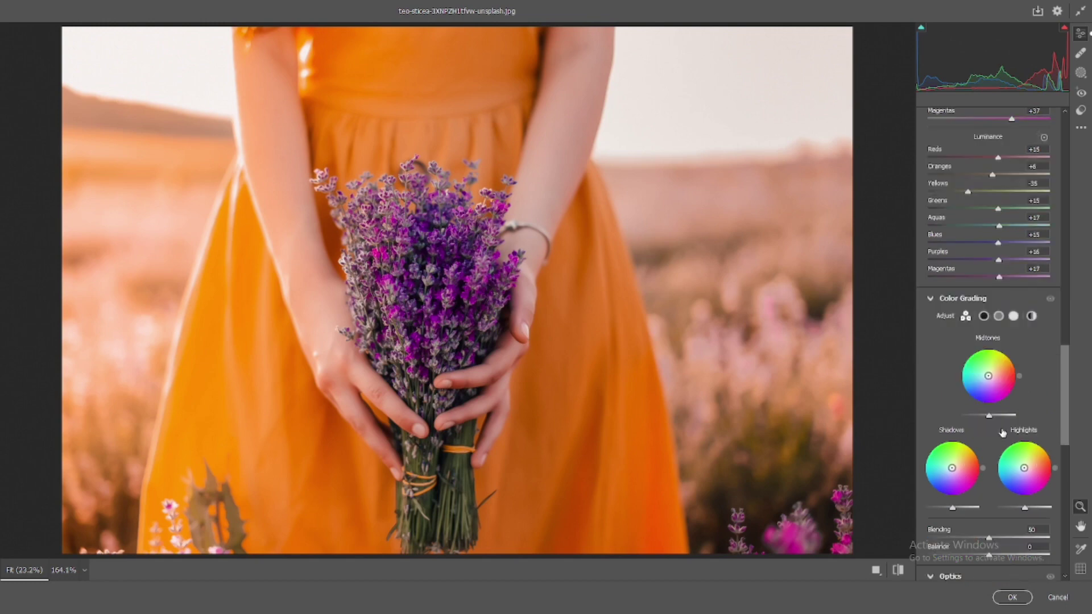
scroll(992, 393, "down", 5)
scroll(991, 392, "down", 5)
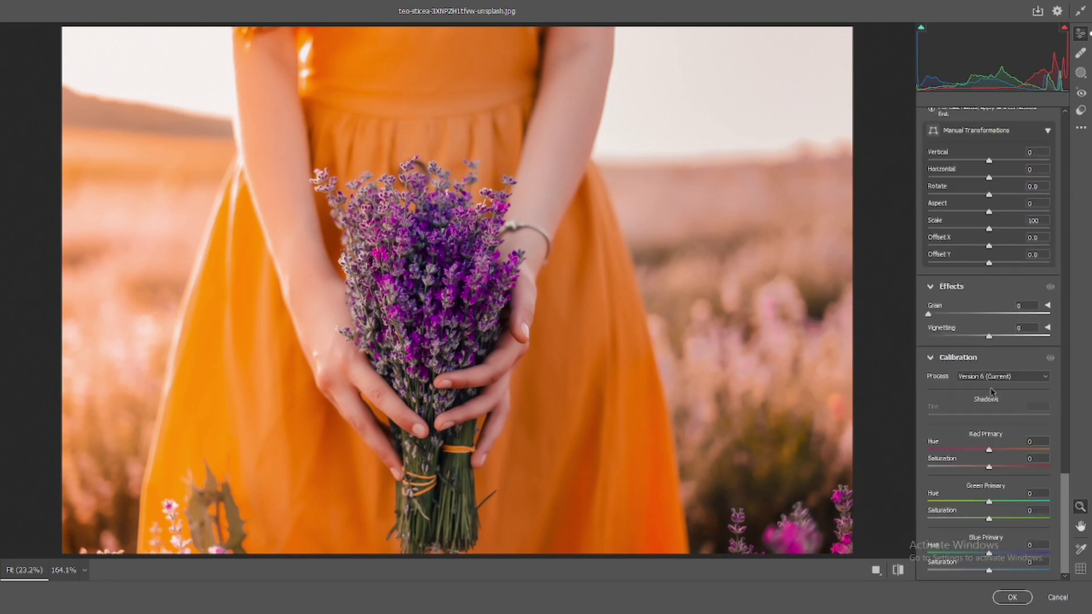
left_click_drag(929, 315, 934, 316)
Tint the midtones, shadows and highlights slightly toward orange with the Color Grading wheels
scroll(961, 330, "up", 8)
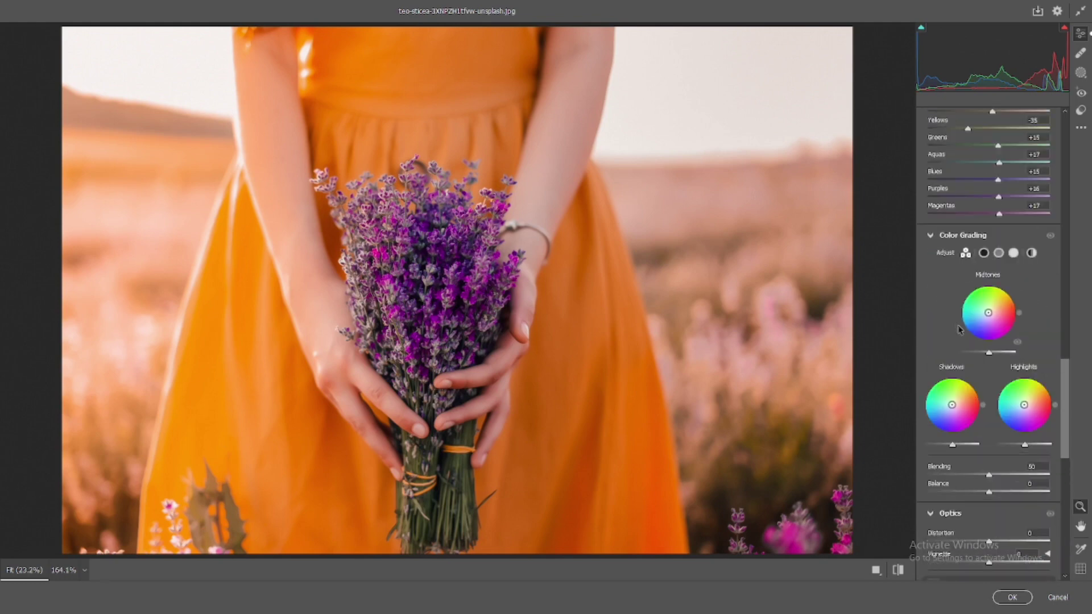
left_click_drag(1019, 313, 991, 311)
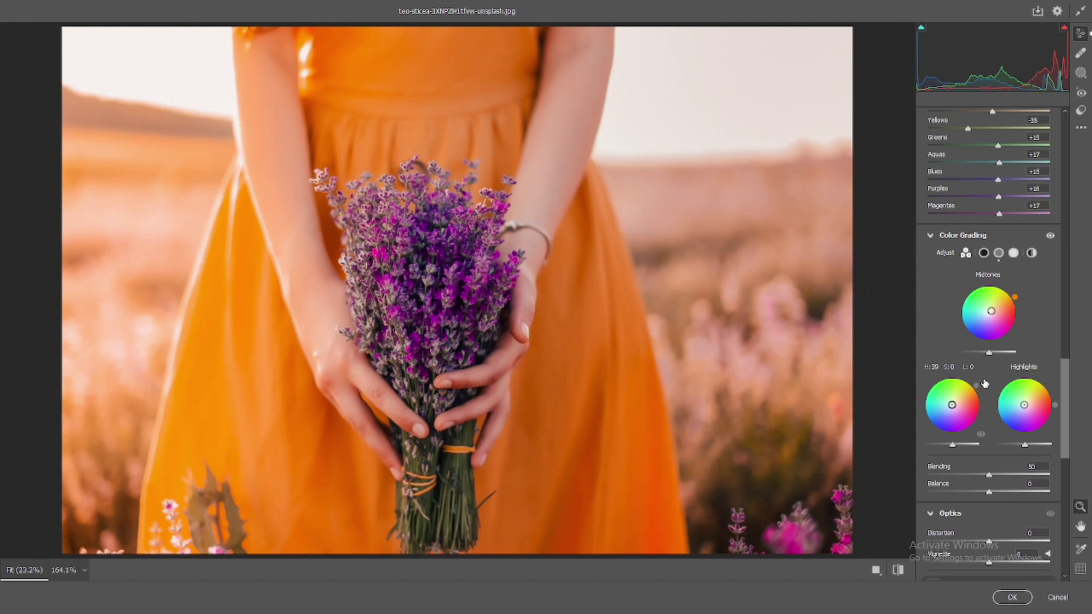
left_click_drag(952, 406, 987, 382)
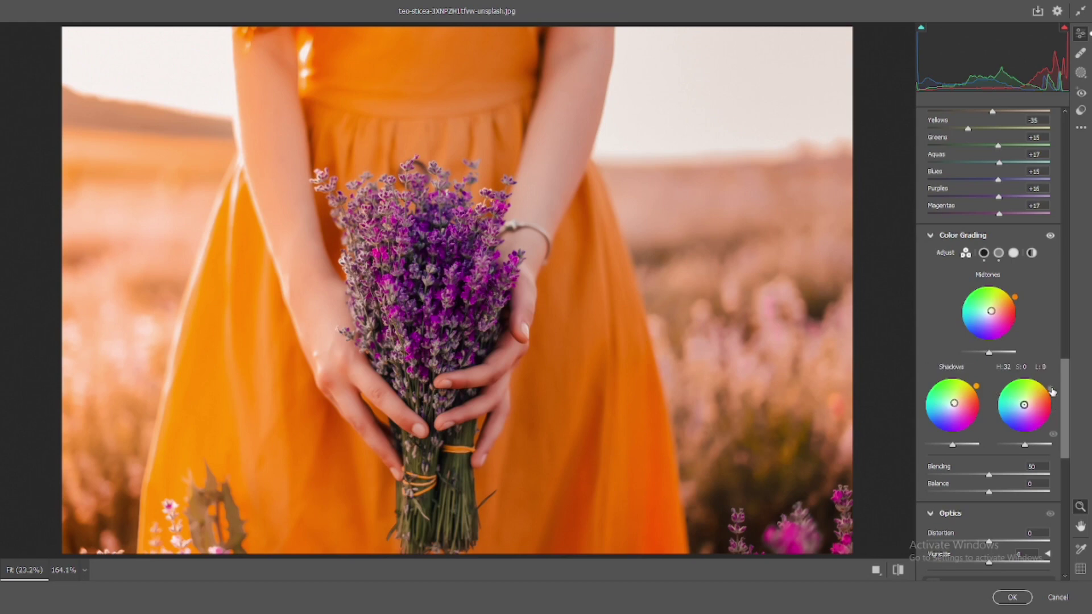
left_click_drag(1024, 404, 1077, 171)
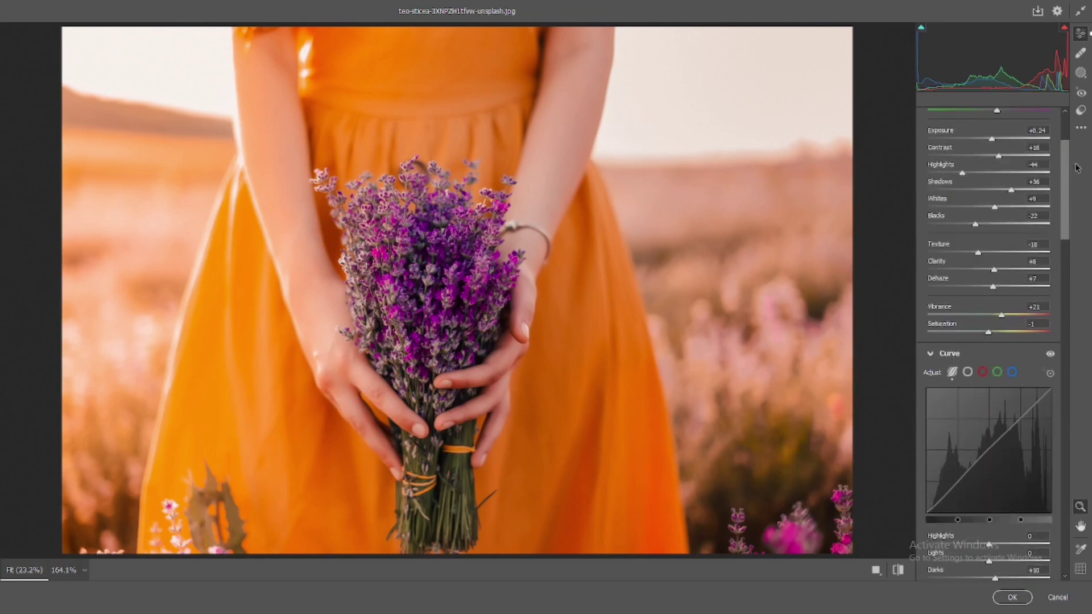
Switch to the point curve and add three points along the diagonal for the highlights, midtones and shadows
left_click(968, 373)
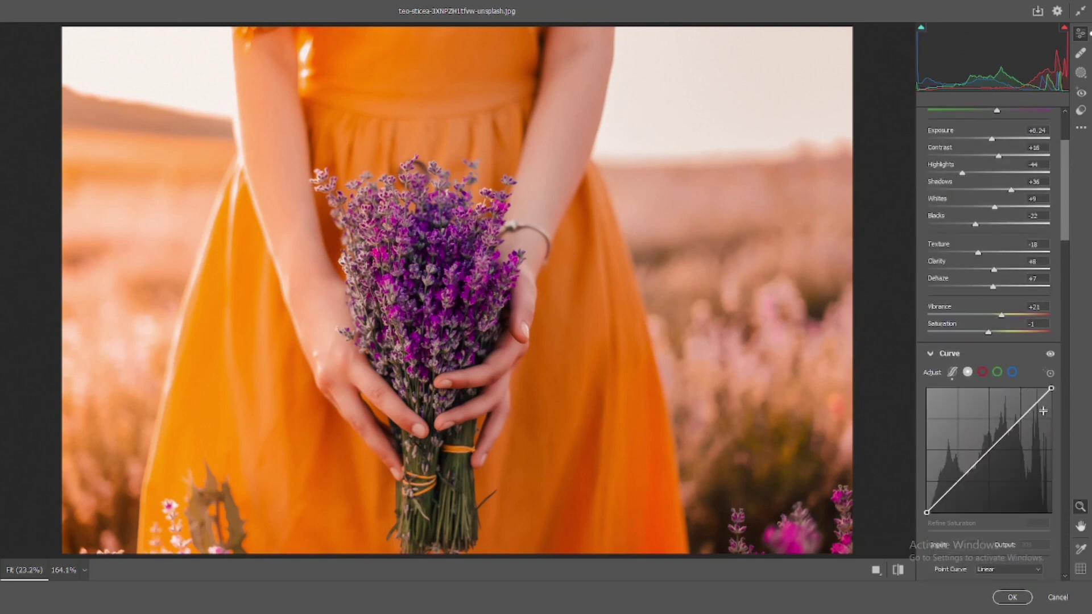
left_click(1021, 418)
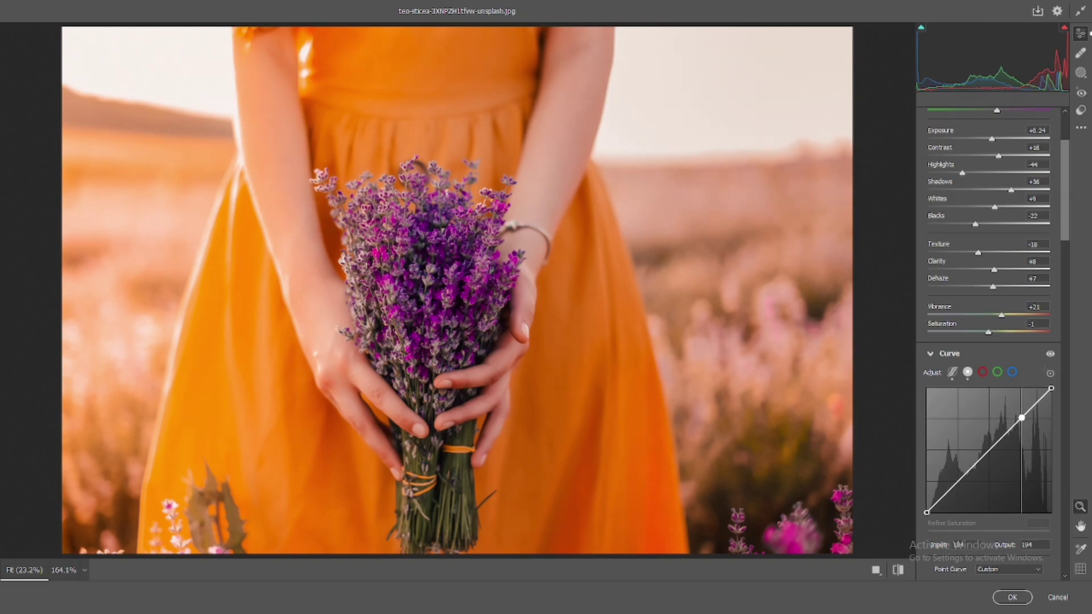
left_click(989, 449)
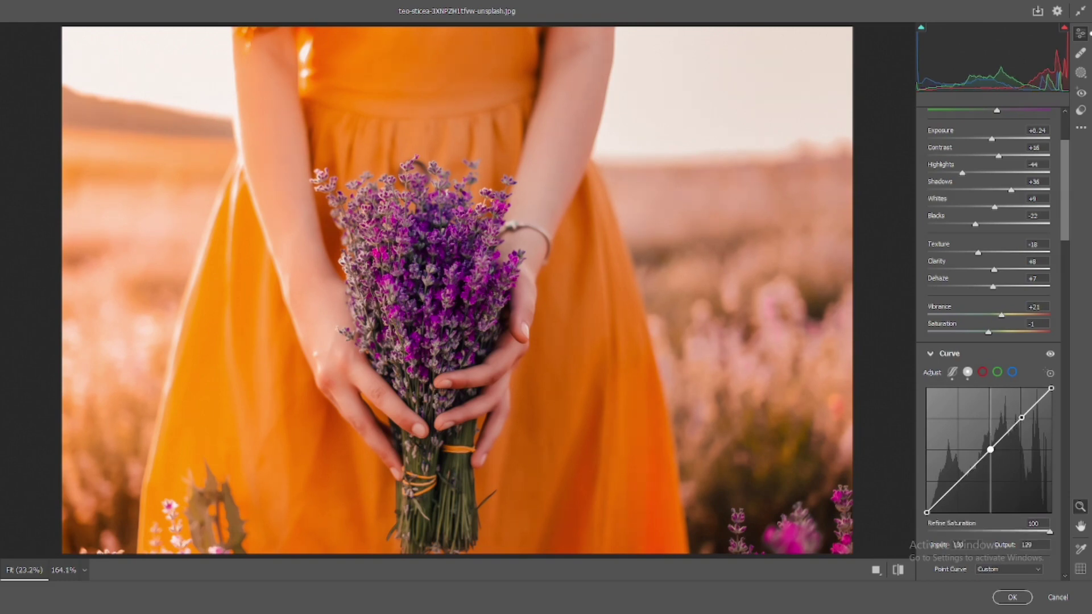
left_click(958, 481)
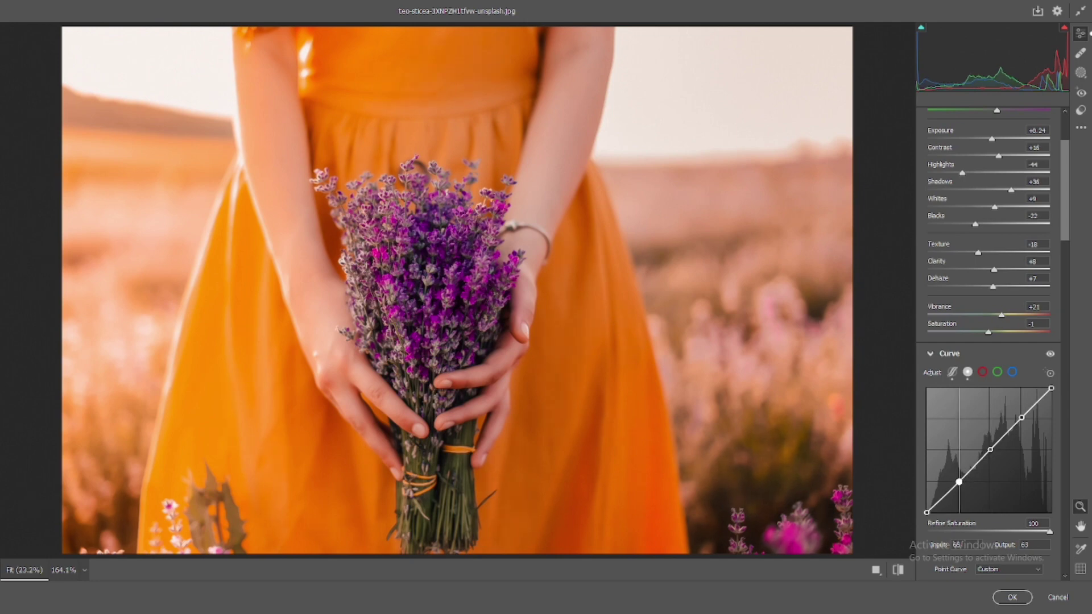
Fine-tune the point curve by setting the midtone point to output 129 and the highlight point to output 192
left_click(990, 450)
key("Right")
key("Down")
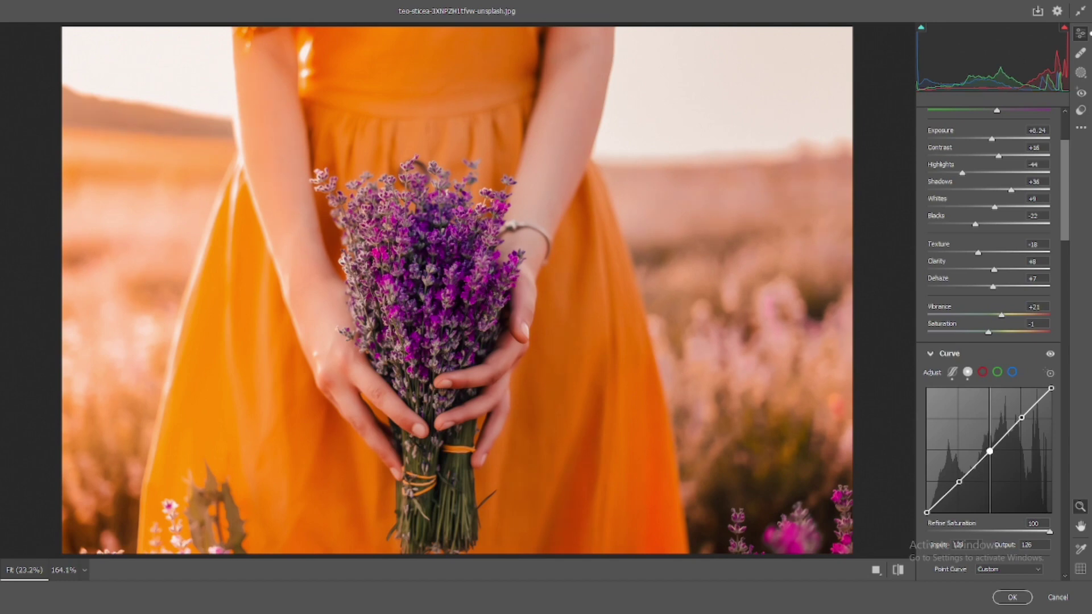
left_click(1022, 417)
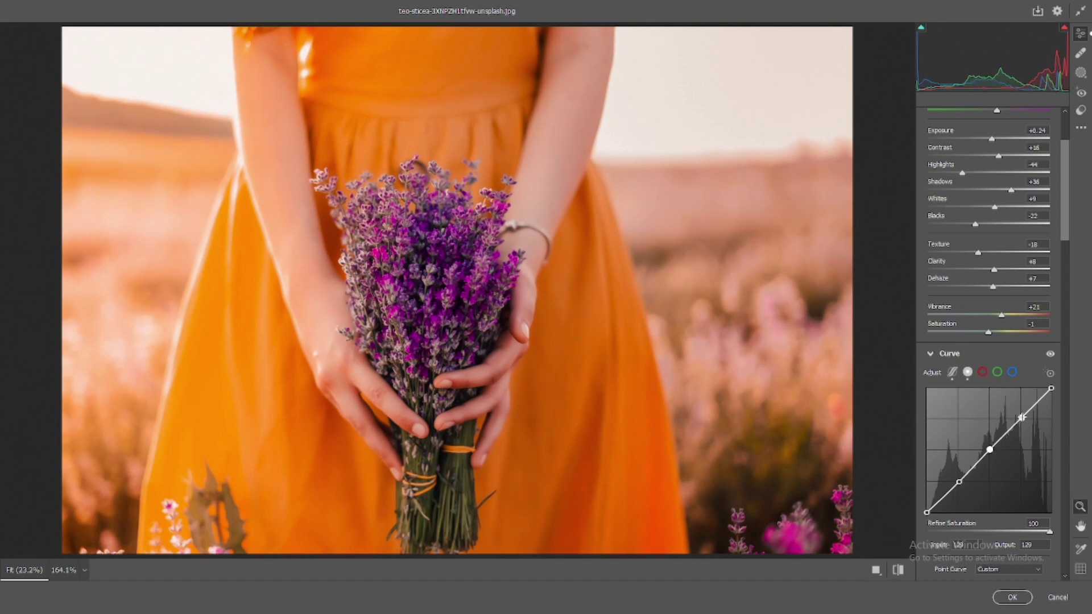
key("Left")
key("Left")
key("Down")
key("Down")
key("Down")
key("Down")
key("Down")
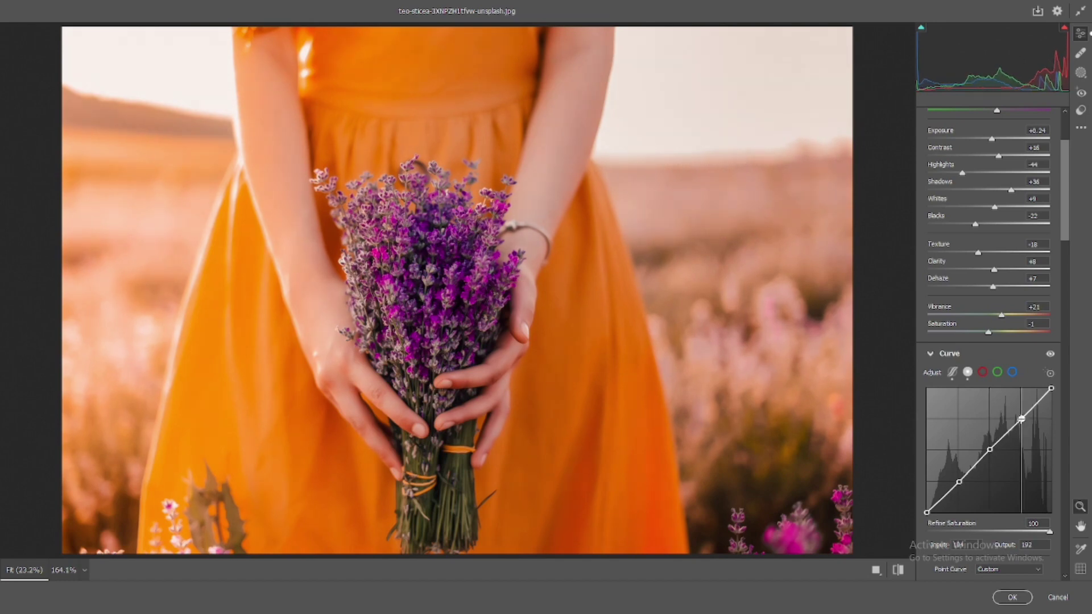
Lift the point curve's black point to output 22, raise the midtone point slightly and set the highlight point to output 198
left_click(960, 482)
left_click_drag(926, 513, 927, 502)
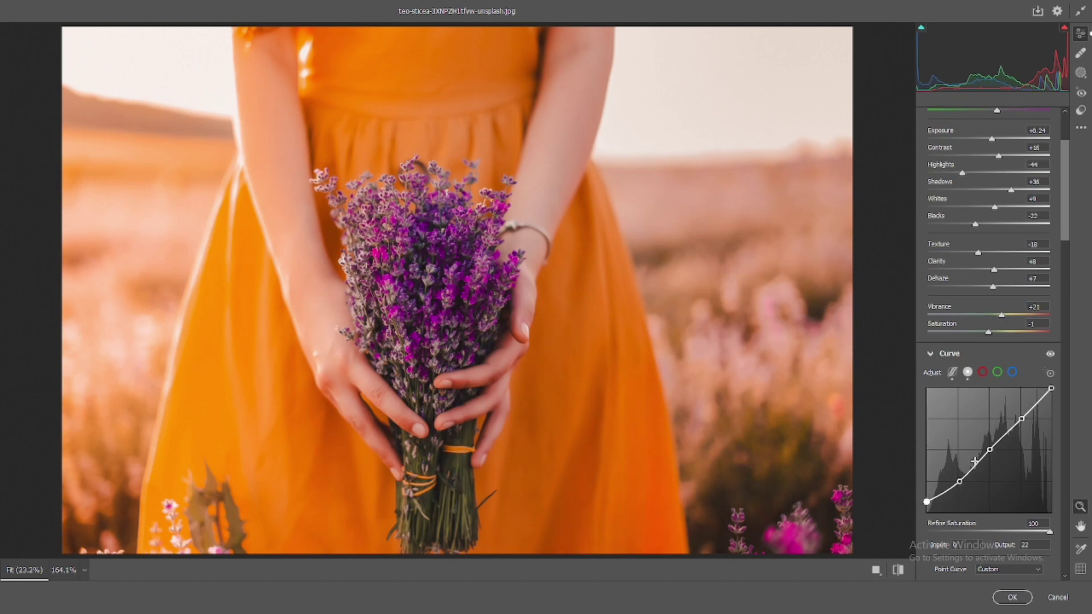
left_click(990, 450)
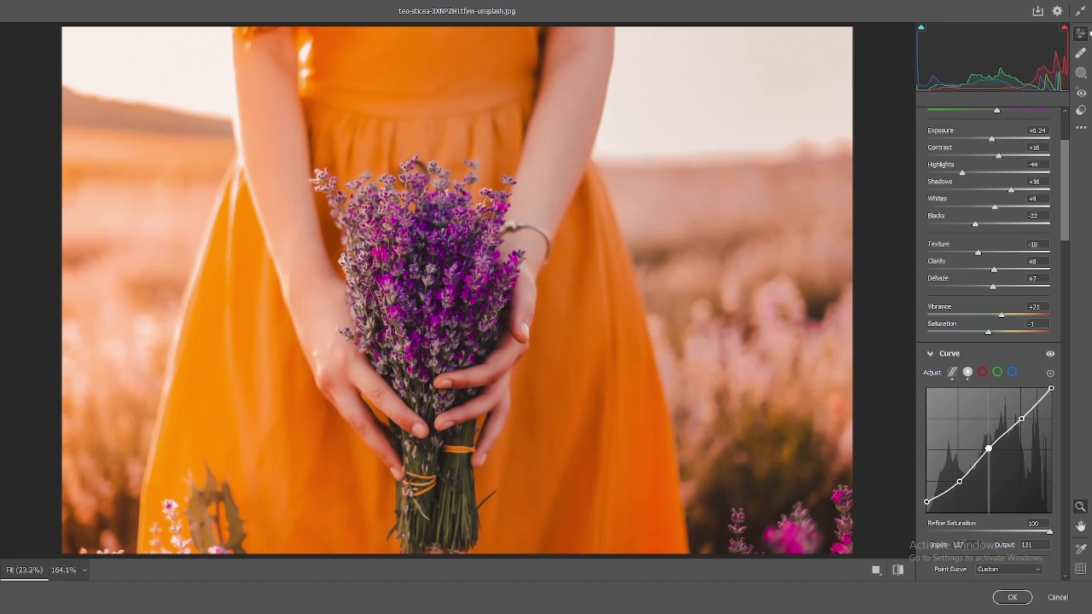
left_click_drag(989, 449, 989, 448)
left_click_drag(1022, 419, 1022, 416)
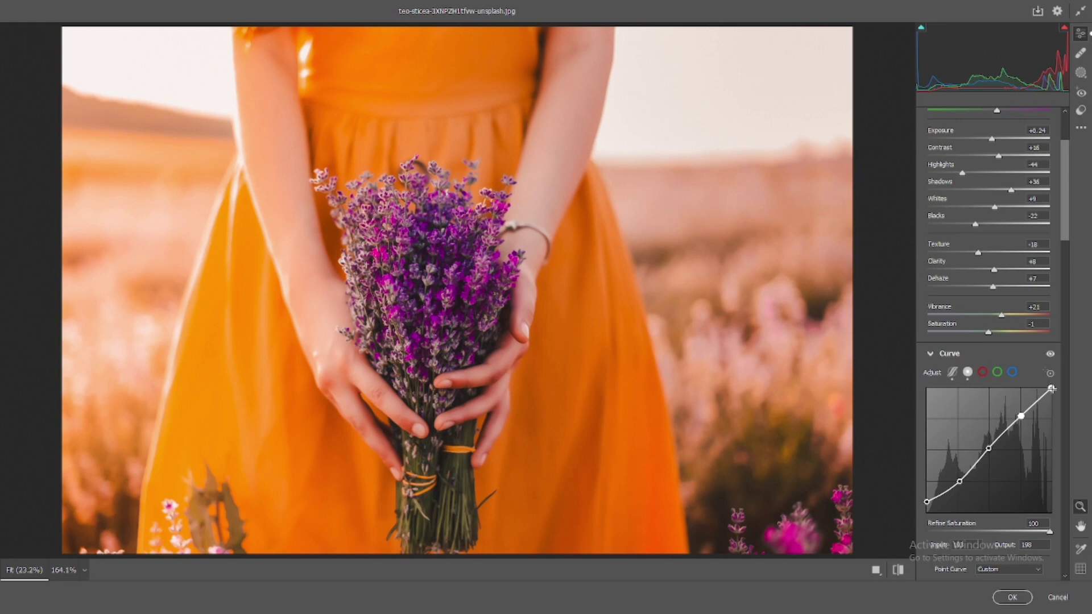
Lower the point curve's white point to output 228, add a point just below it, and lift the black point to output 31
left_click_drag(1051, 389, 1051, 398)
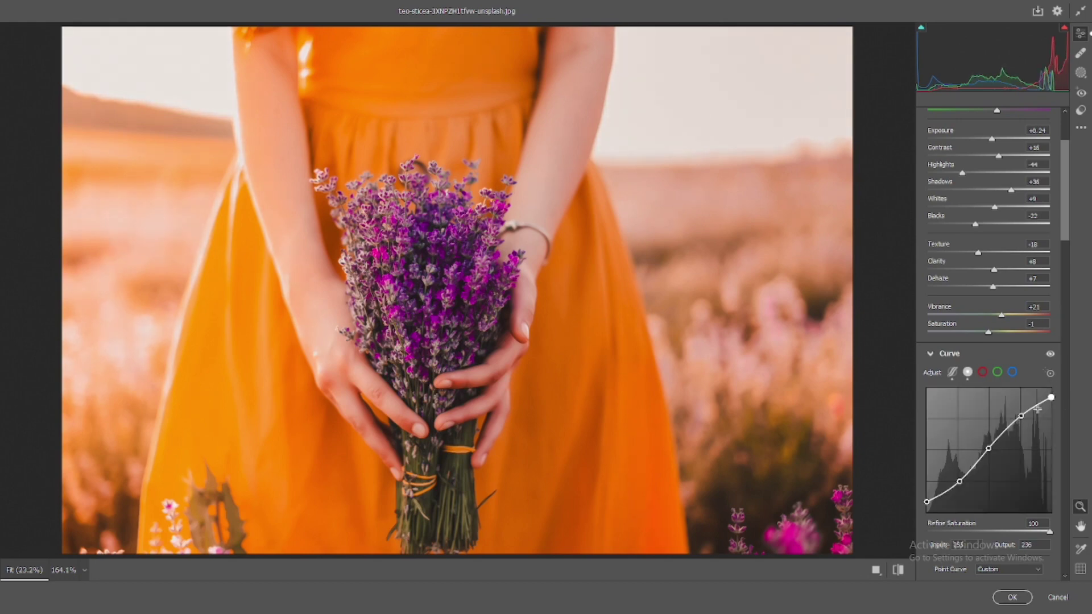
left_click_drag(1038, 406, 1052, 402)
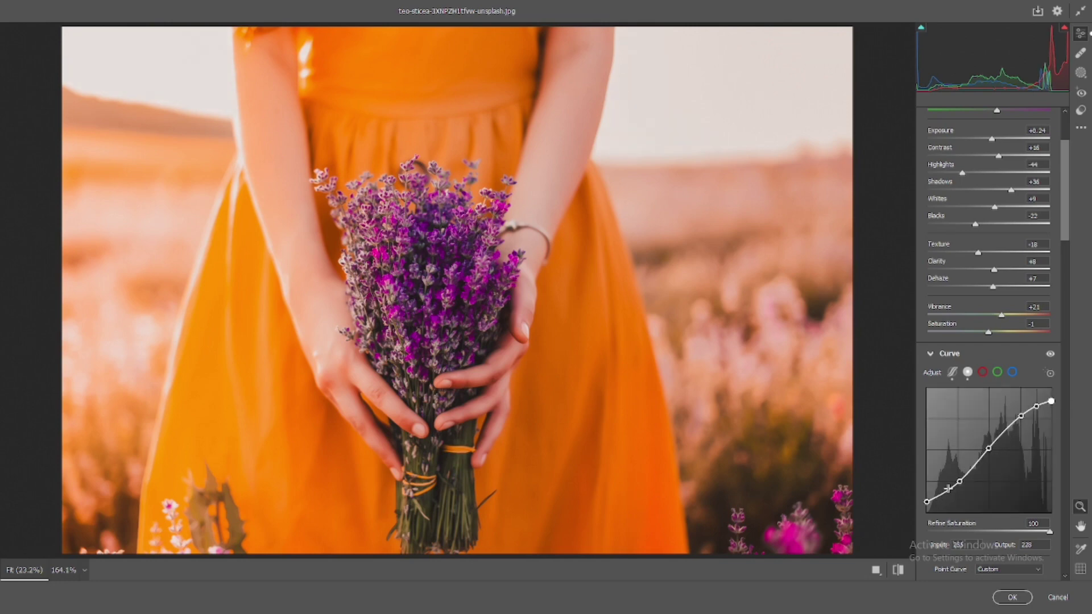
left_click(959, 480)
left_click_drag(959, 481, 959, 483)
left_click(961, 492)
left_click(959, 483)
mouse_move(928, 502)
left_mouse_down()
mouse_move(927, 511)
mouse_move(927, 497)
left_mouse_up()
scroll(995, 387, "up", 2)
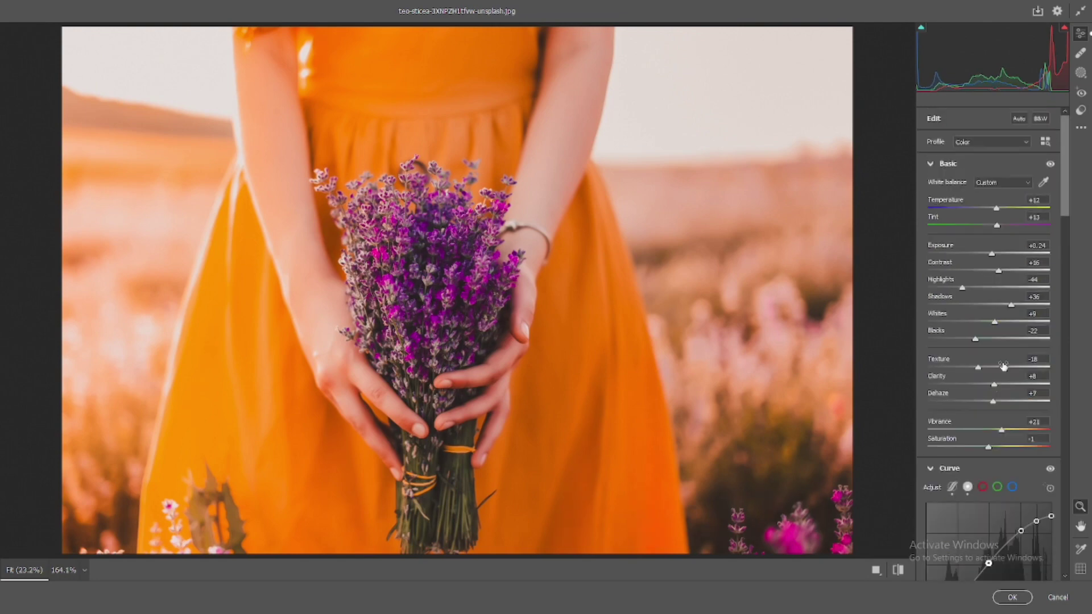
On the blue channel curve, add highlight and shadow points along the diagonal and lift the black point to output 35
scroll(1014, 361, "down", 1)
scroll(1013, 358, "down", 2)
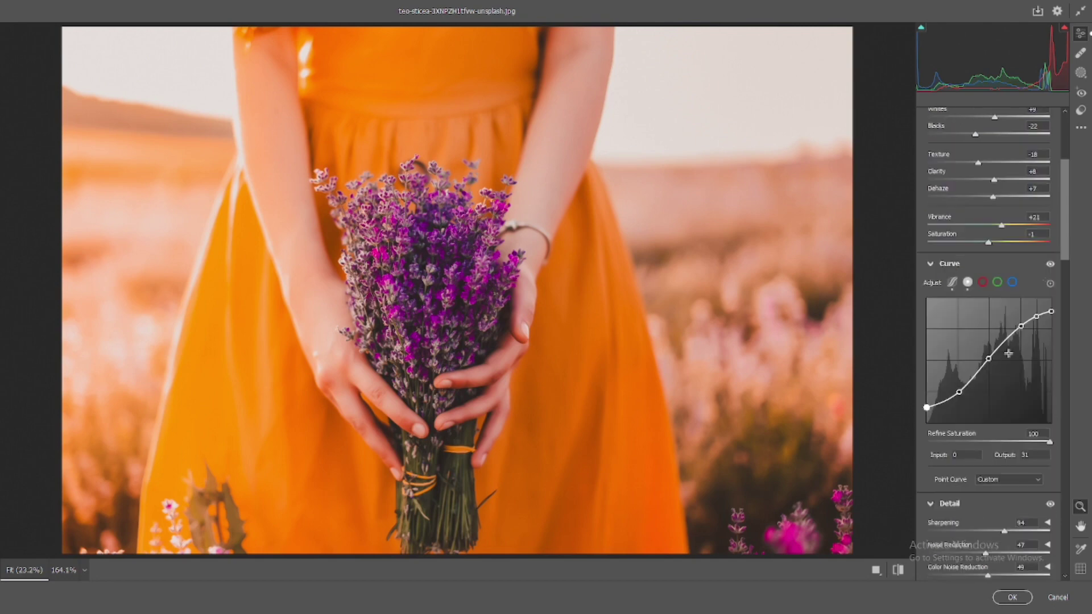
left_click(1013, 283)
left_click(998, 283)
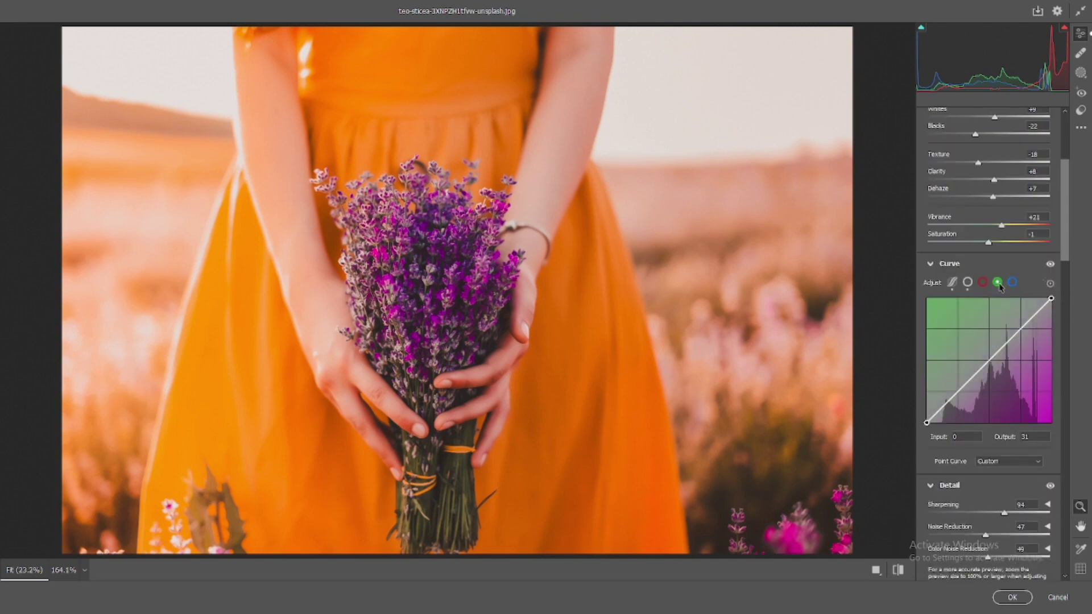
left_click(983, 283)
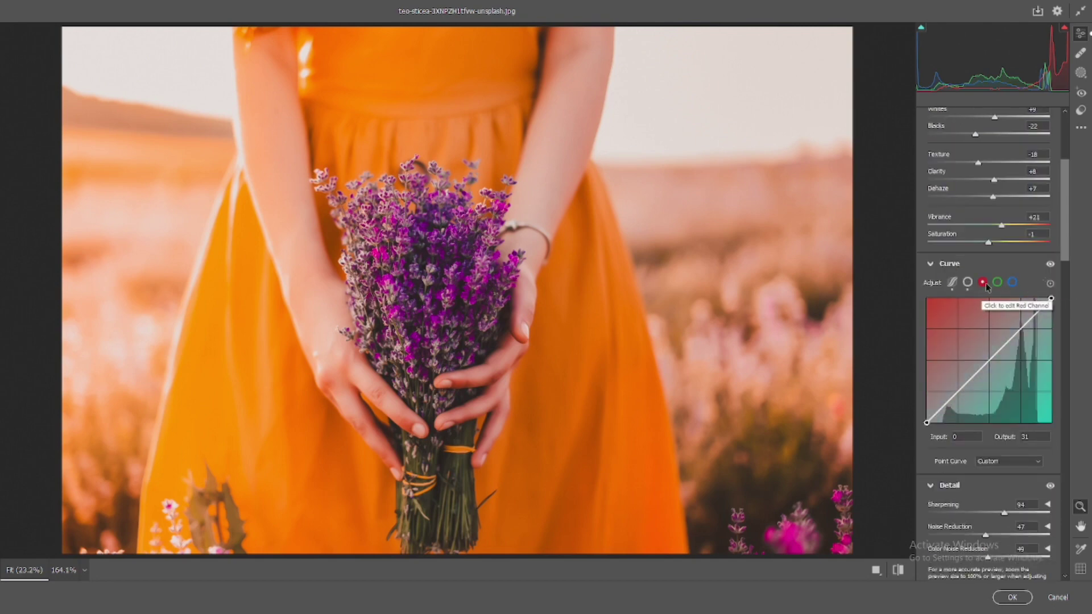
left_click(1014, 284)
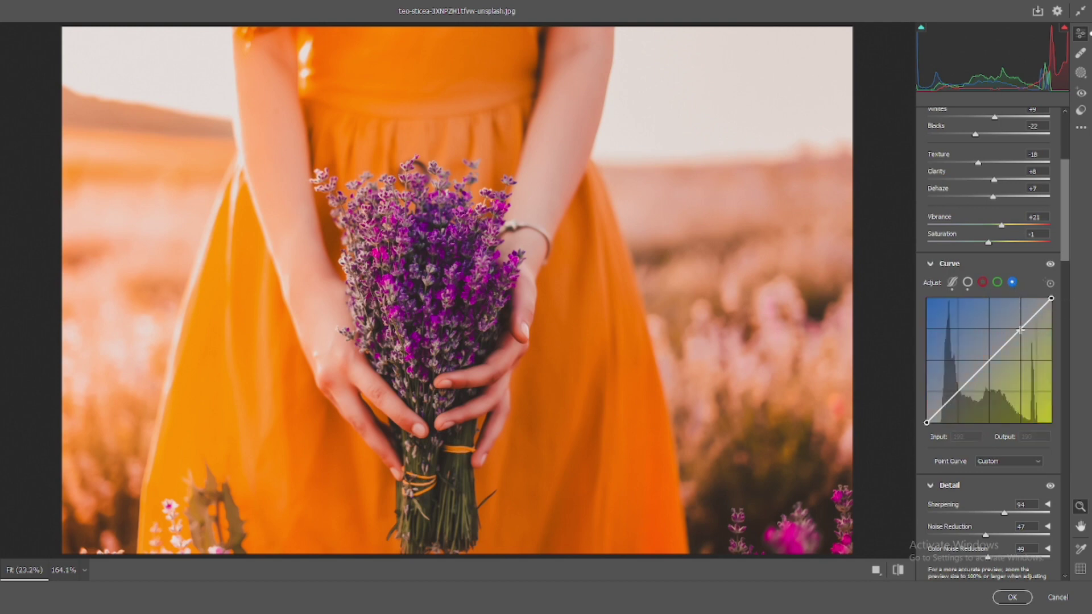
left_click(1021, 328)
left_click(957, 392)
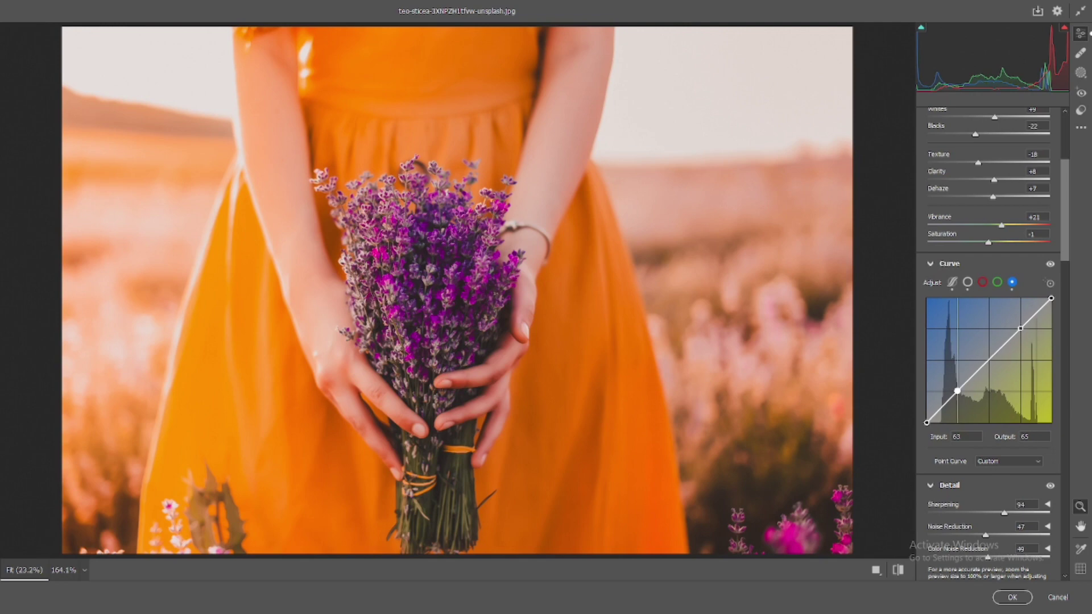
left_click_drag(927, 422, 929, 406)
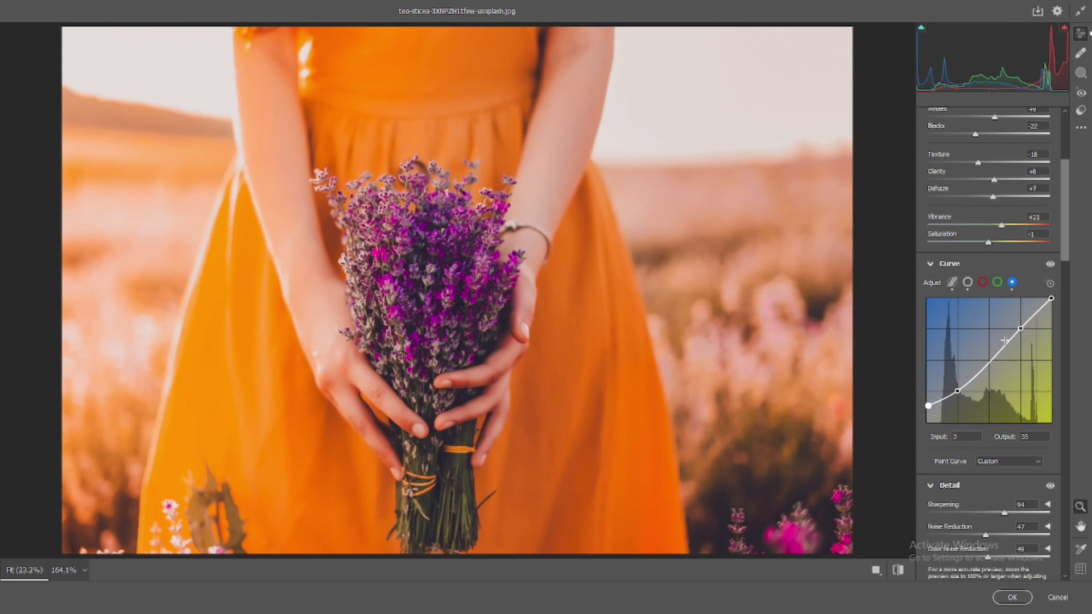
left_click_drag(1020, 327, 1024, 325)
key("ctrl+z")
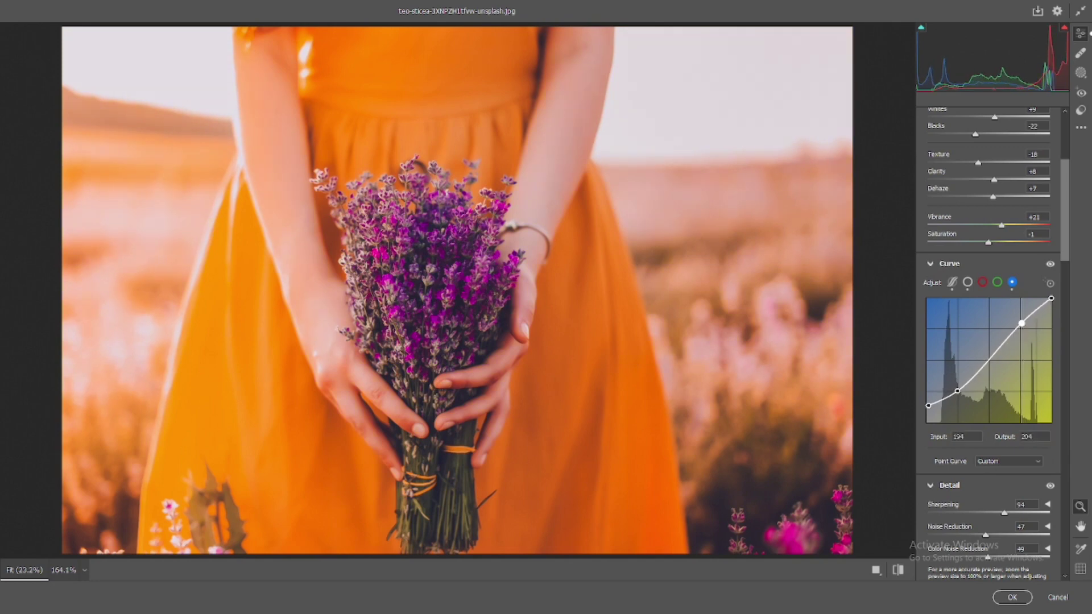
key("ctrl+z")
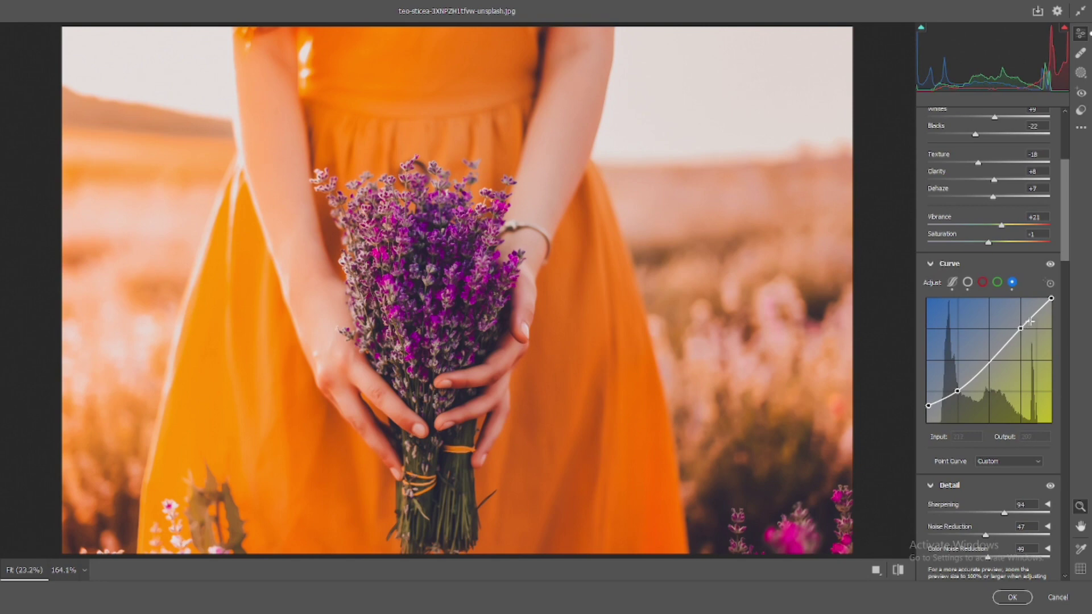
Lower the blue curve's white point slightly with its highlight point at output 196, and copy the channel settings
left_click_drag(1052, 298, 1020, 327)
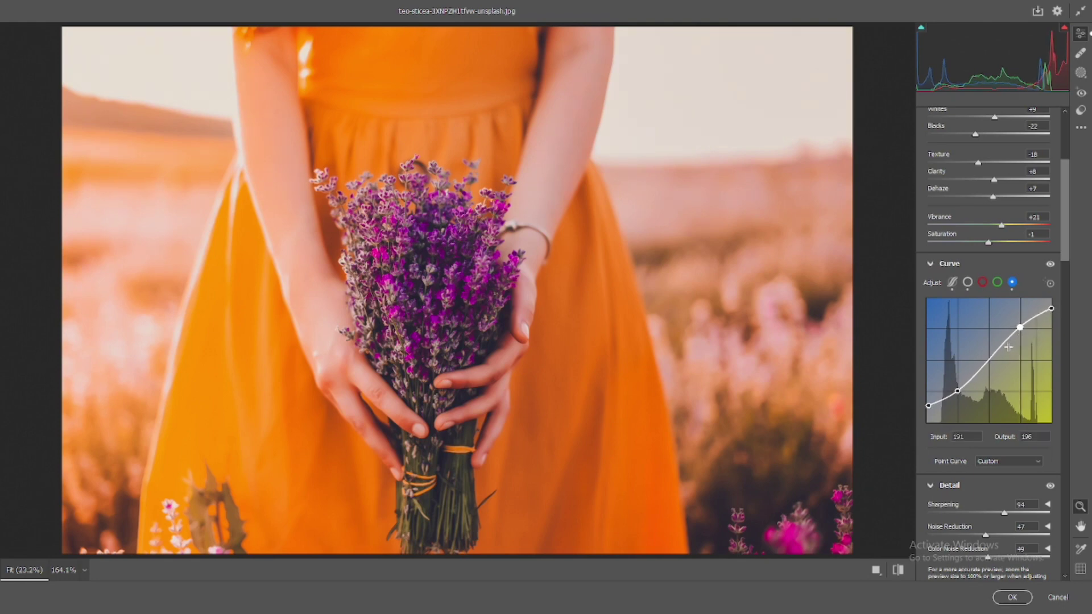
right_click(1005, 320)
left_click(1006, 308)
right_click(1007, 307)
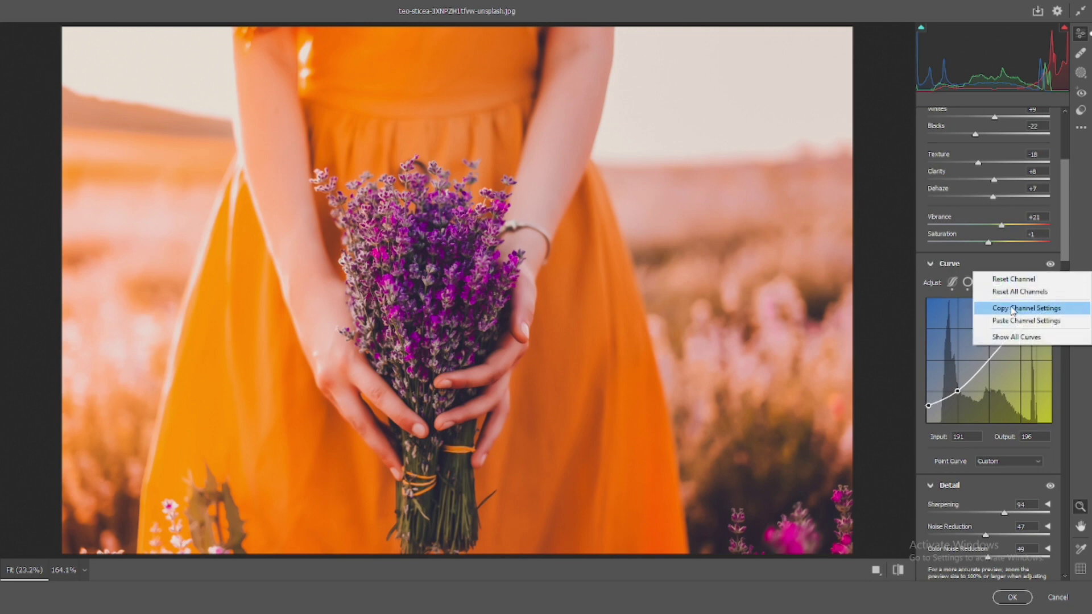
left_click(1006, 308)
Paste the copied blue channel settings into the red channel curve
left_click(983, 282)
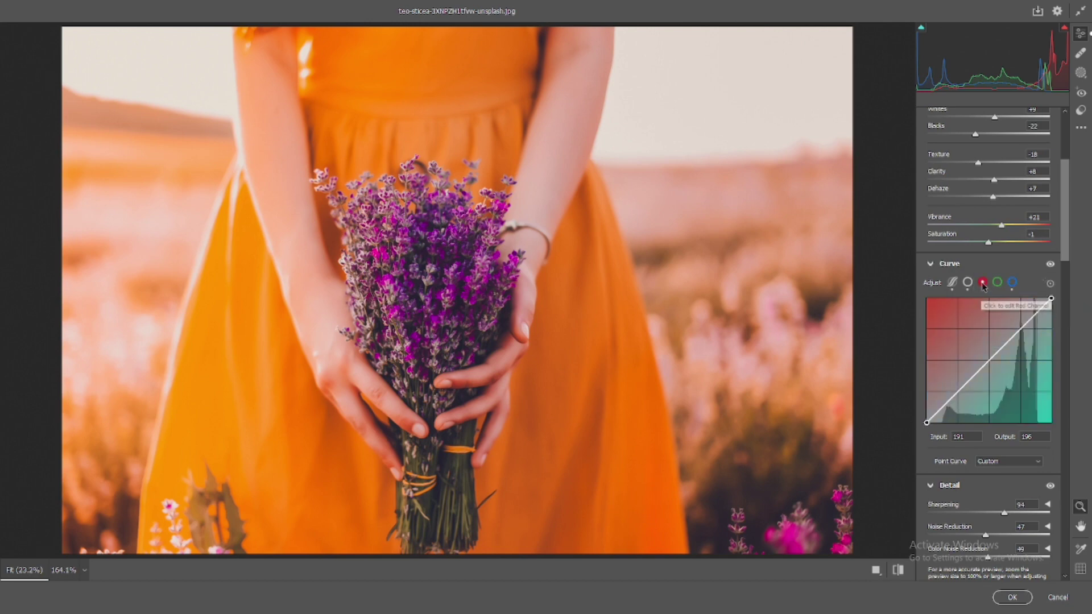
right_click(971, 335)
left_click(1004, 344)
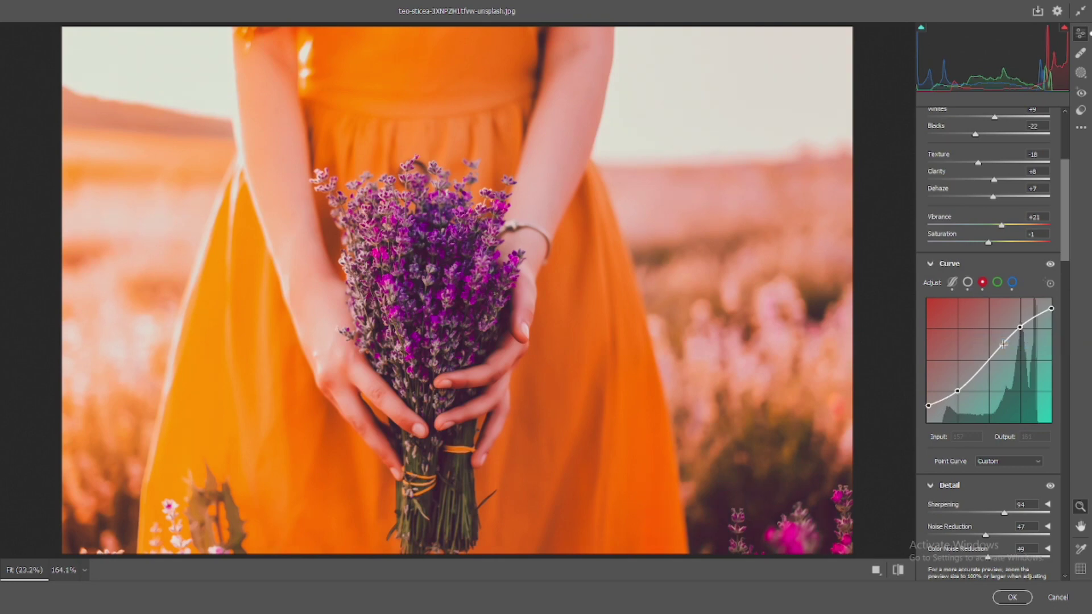
Fine-tune the red curve with the highlight point at output 194, a slightly lower black point and the white point at output 239
left_click(1021, 328)
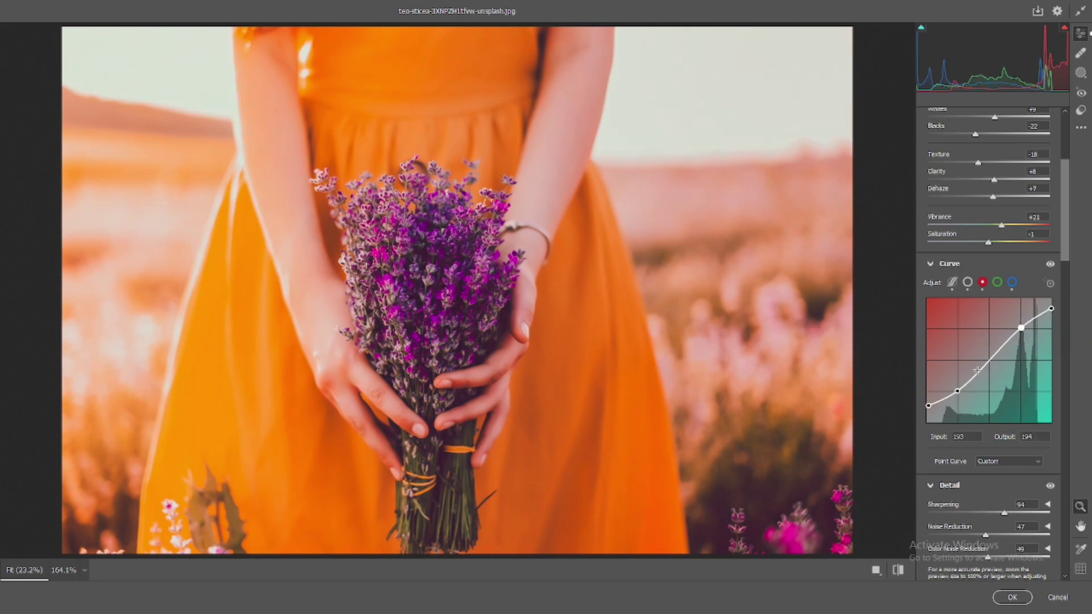
left_click_drag(928, 406, 927, 411)
left_click_drag(1051, 308, 1051, 306)
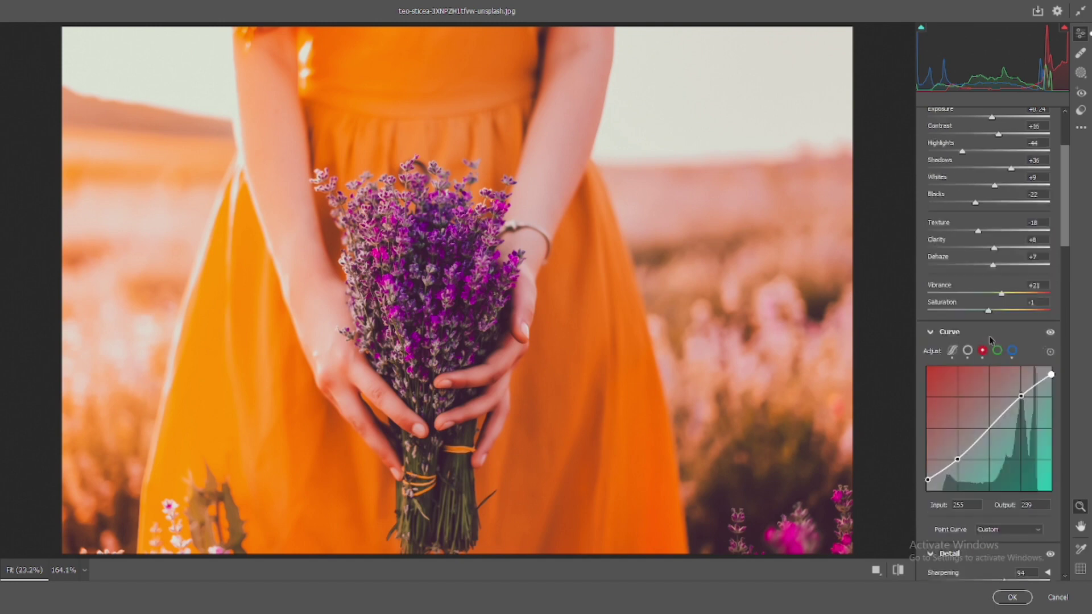
Reduce Highlights to -53 and raise Saturation to +3 in the basic adjustments
scroll(989, 338, "up", 5)
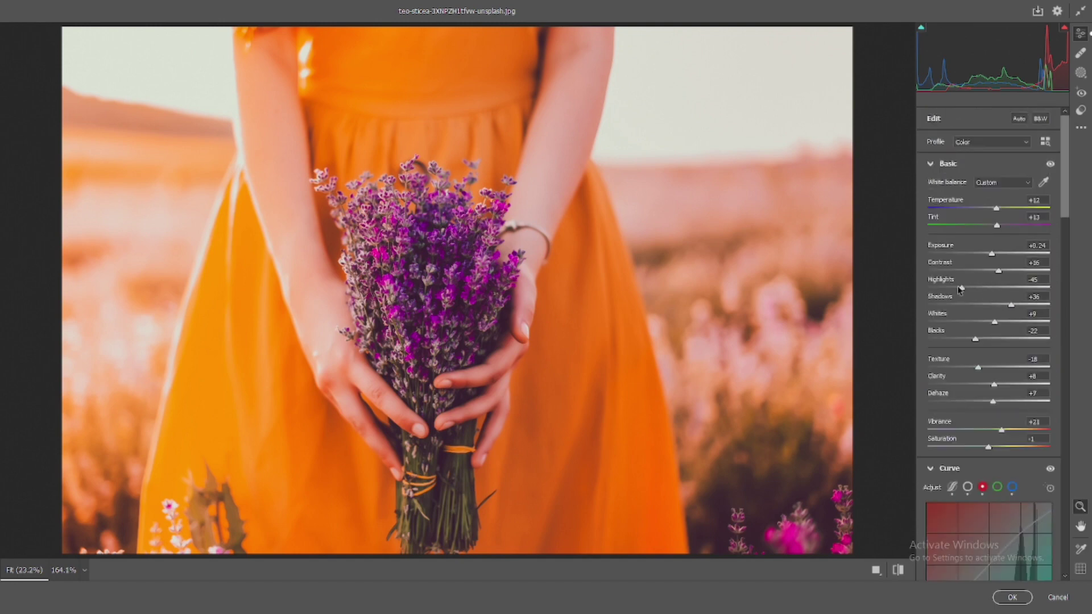
left_click_drag(963, 287, 957, 289)
scroll(993, 289, "down", 2)
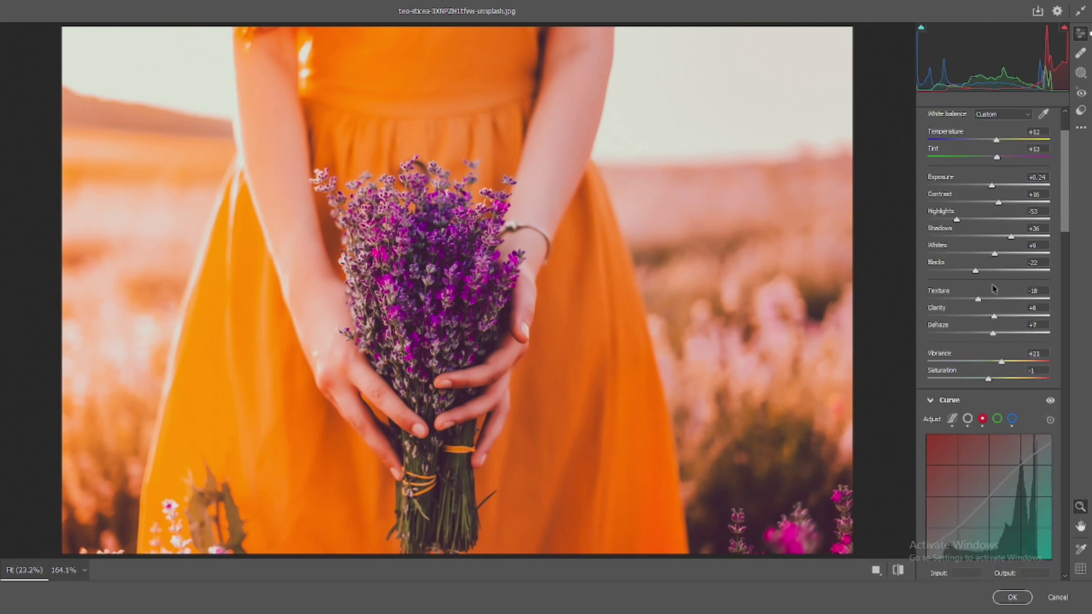
scroll(1000, 295, "down", 2)
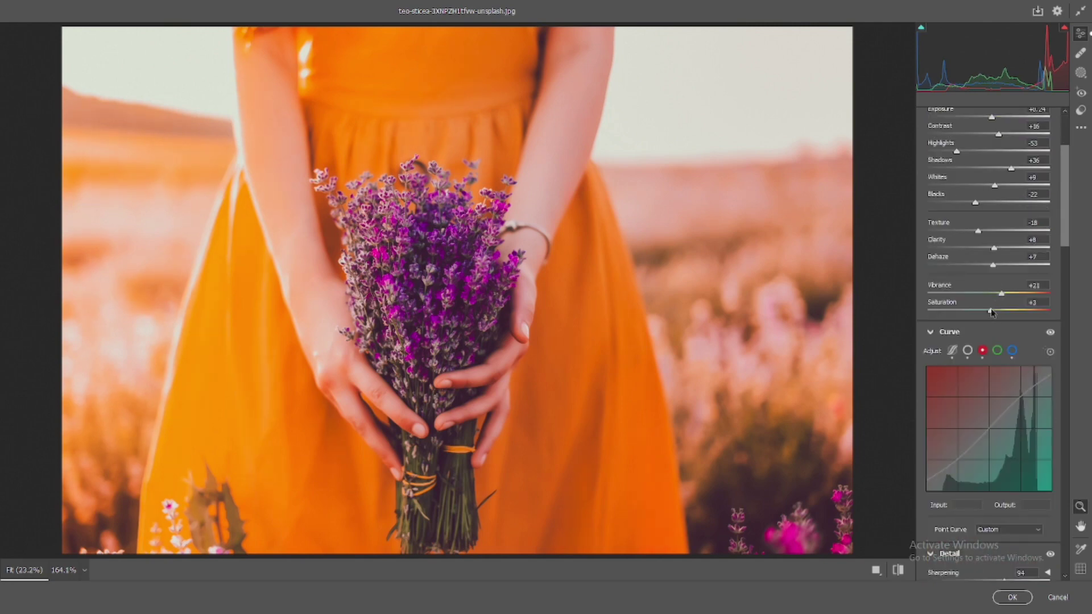
Set Vignetting to -11 in the effects and apply all the Camera Raw adjustments to the photo
scroll(993, 310, "down", 10)
scroll(994, 308, "down", 15)
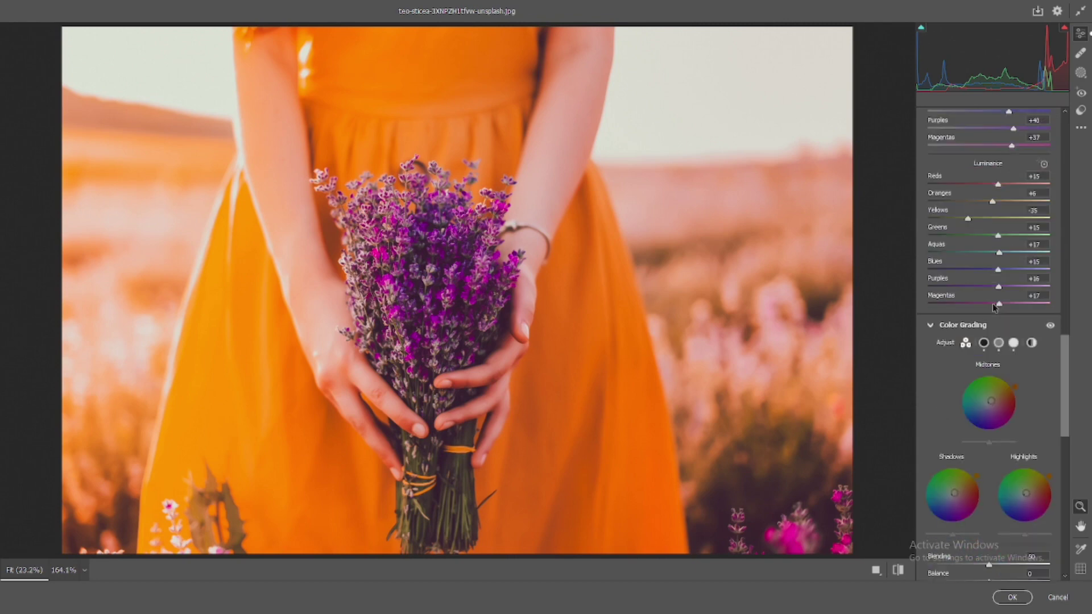
scroll(994, 307, "down", 20)
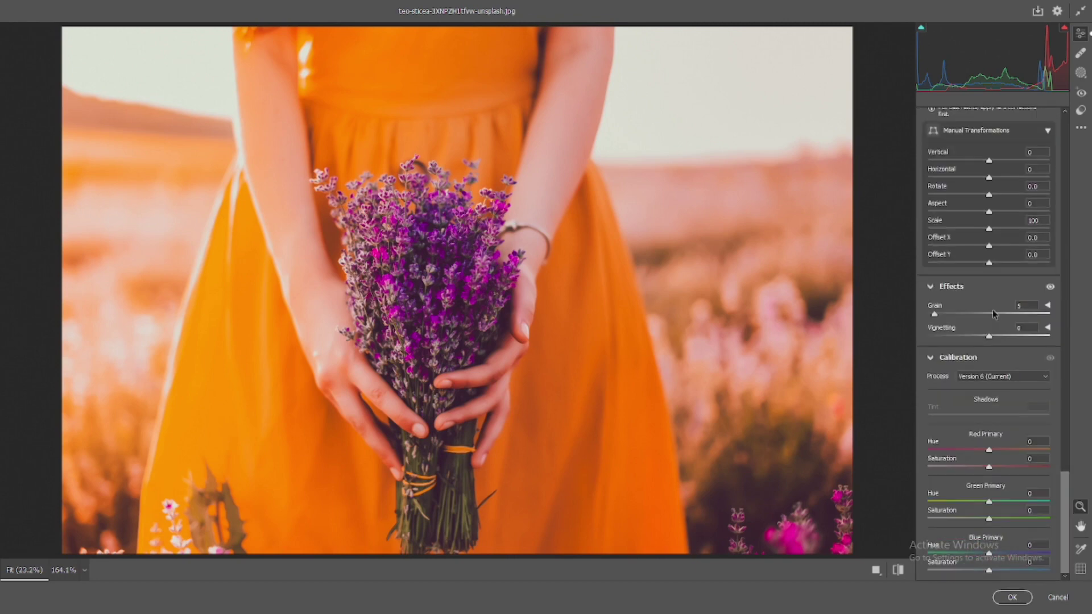
left_click_drag(990, 337, 981, 338)
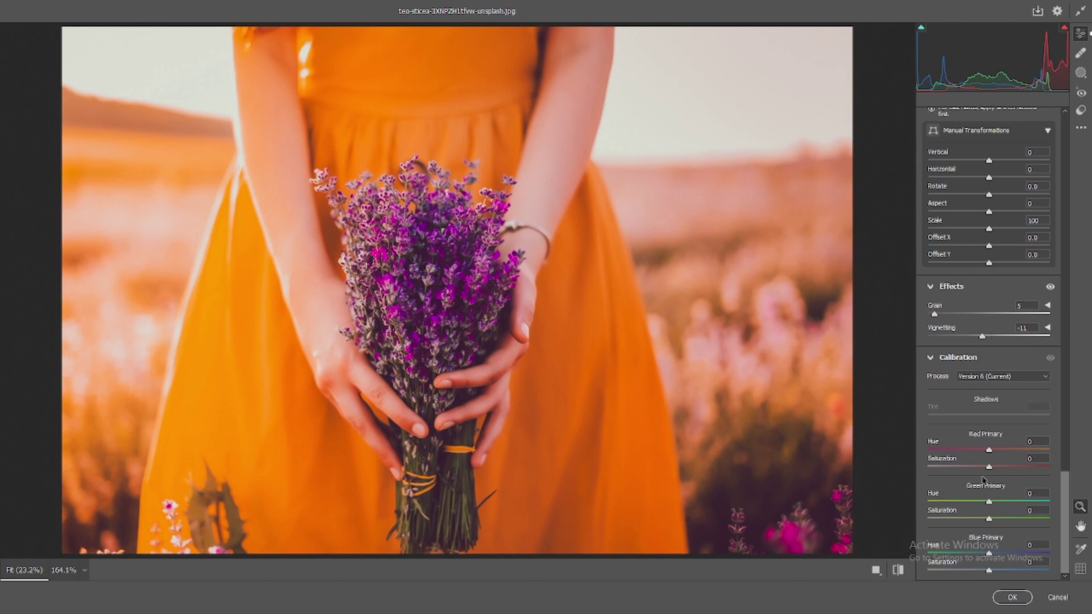
left_click(1013, 597)
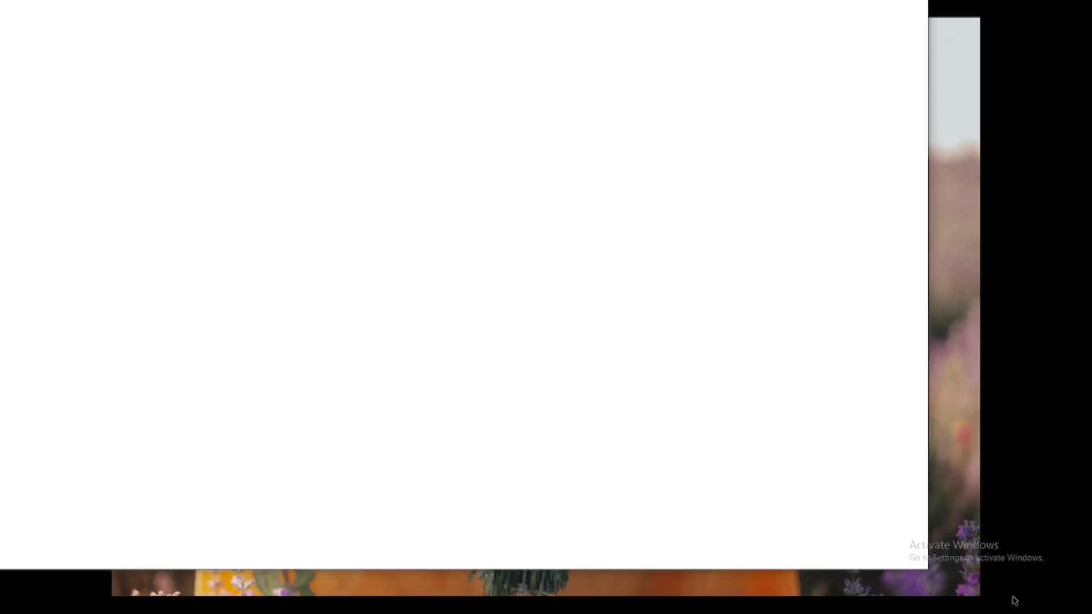